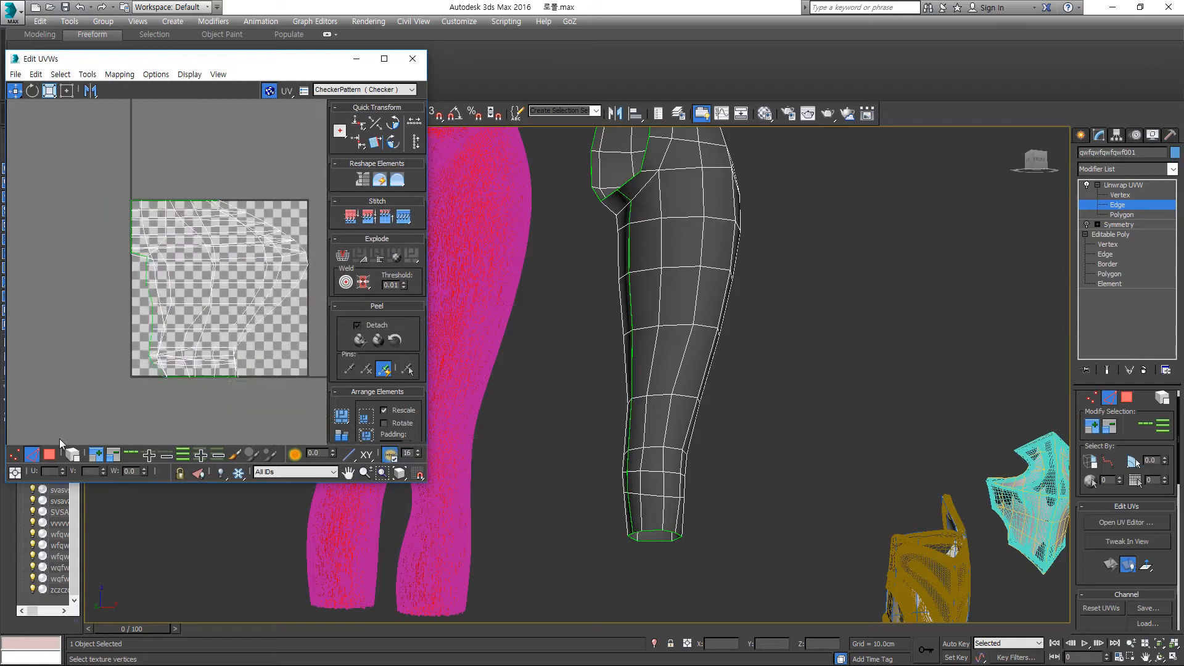
Step: Relax all of the half-leg mesh's UV polygons using Relax By Edge Angles
click(49, 454)
right_click(196, 285)
click(164, 327)
click(143, 165)
click(143, 166)
scroll(259, 283, down, 4)
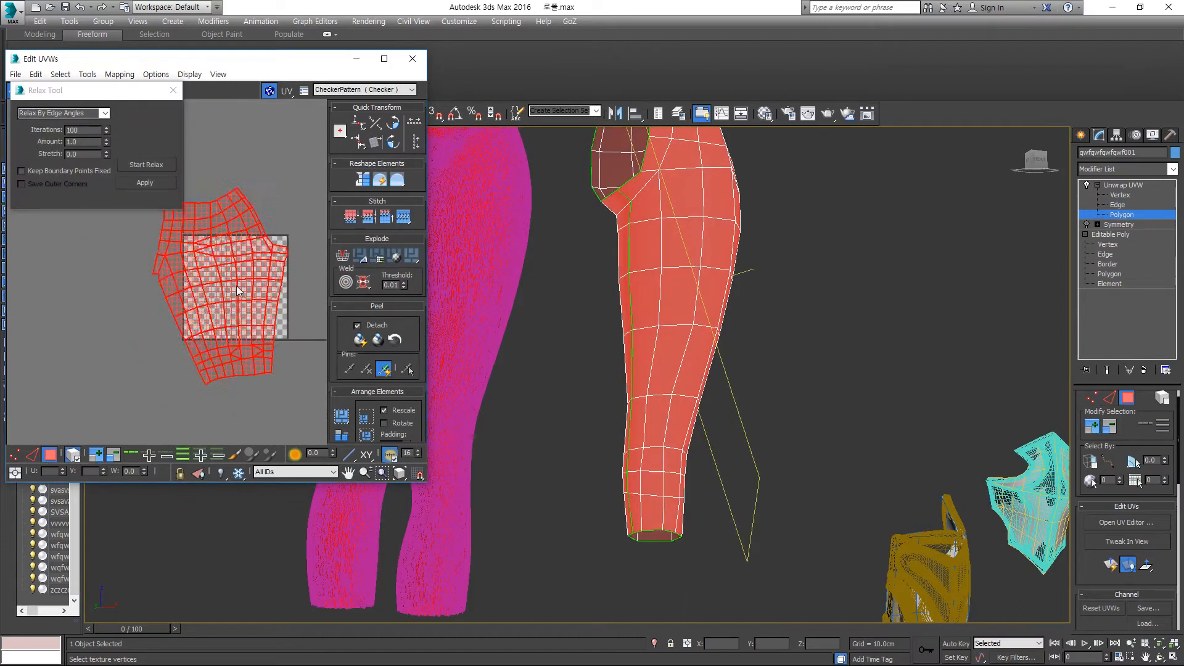
Step: Finish relaxing, move the flattened leg shell aside in UV space and leave the UV editor
click(174, 90)
middle_drag(203, 228, 151, 154)
scroll(151, 154, up, 2)
drag(139, 151, 15, 180)
click(411, 59)
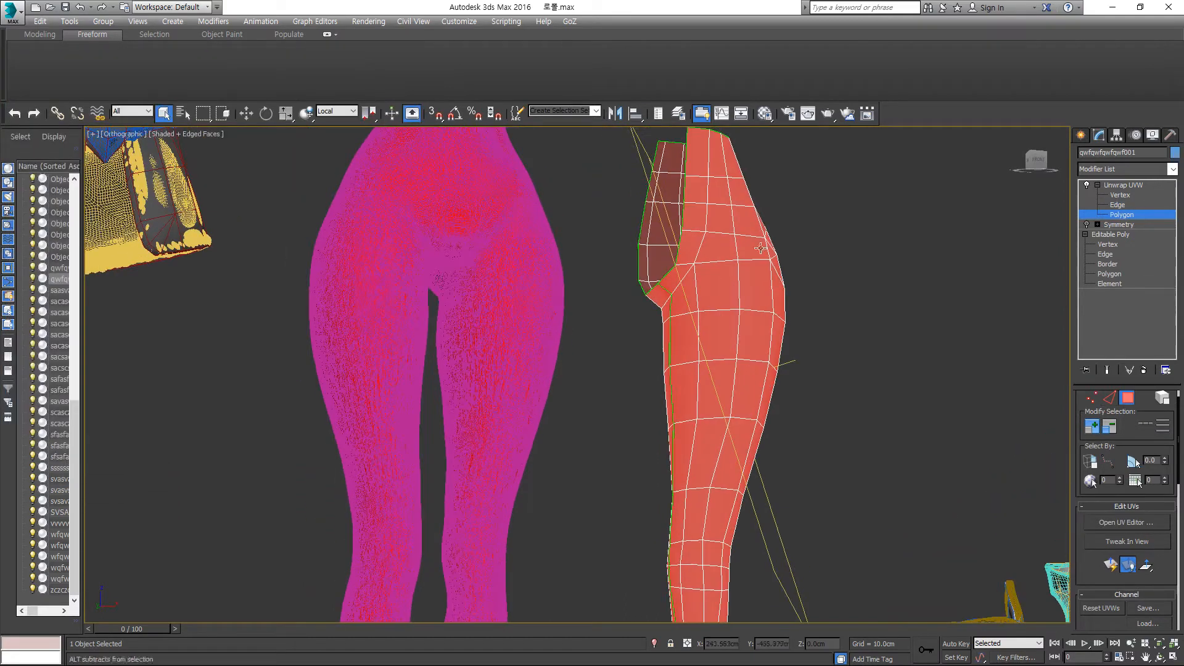
Step: Collapse the half-leg mesh to Editable Poly and add a Symmetry modifier to it
right_click(843, 232)
click(996, 414)
click(1117, 167)
click(1109, 558)
click(1110, 195)
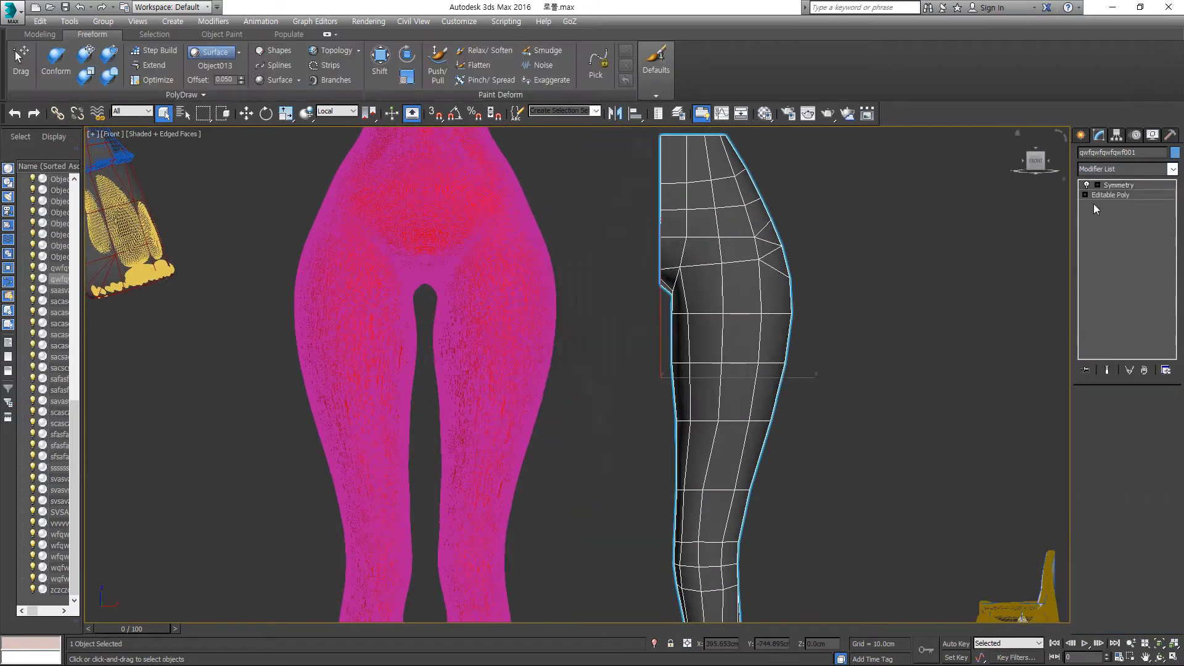
Step: Connect the lengthwise edge rings of the low-poly leg to add horizontal loops across the thigh and lower leg
key(2)
click(1108, 370)
scroll(750, 396, up, 3)
key(ctrl+shift+e)
scroll(733, 382, down, 3)
click(758, 454)
key(alt+r)
key(ctrl+shift+e)
scroll(733, 247, up, 2)
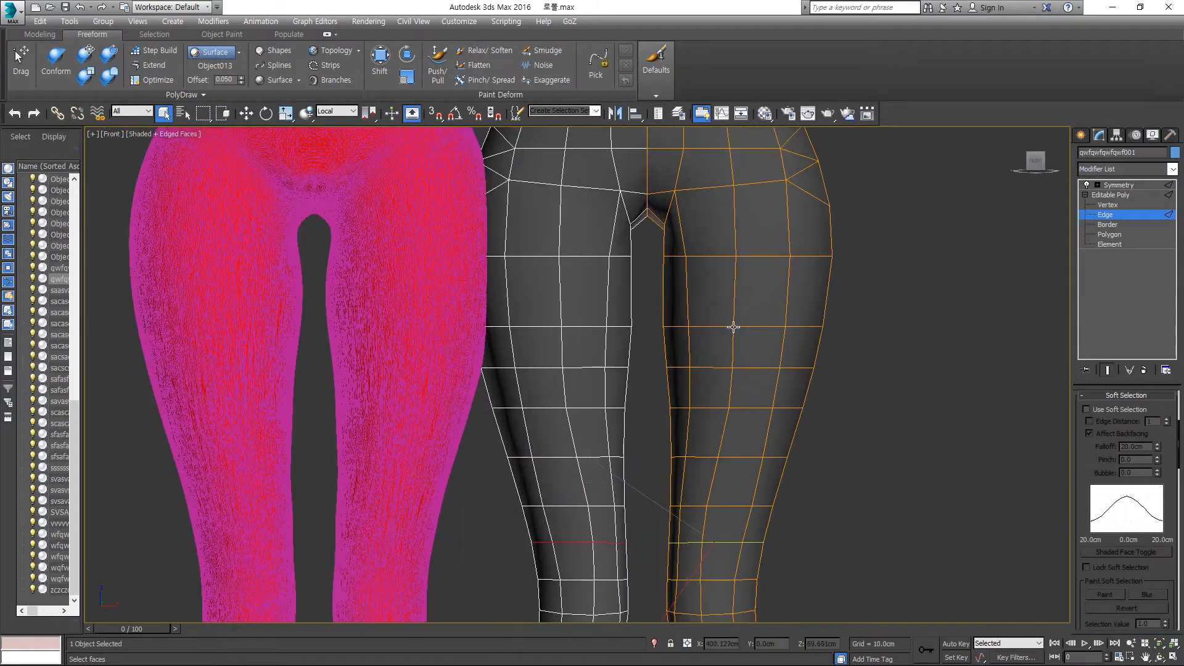
click(734, 328)
key(alt+r)
key(ctrl+shift+e)
Step: Move the mirrored low-poly legs sideways onto the pink high-poly legs and deselect them
scroll(831, 382, down, 6)
key(w)
drag(841, 392, 733, 396)
click(570, 423)
scroll(570, 422, down, 5)
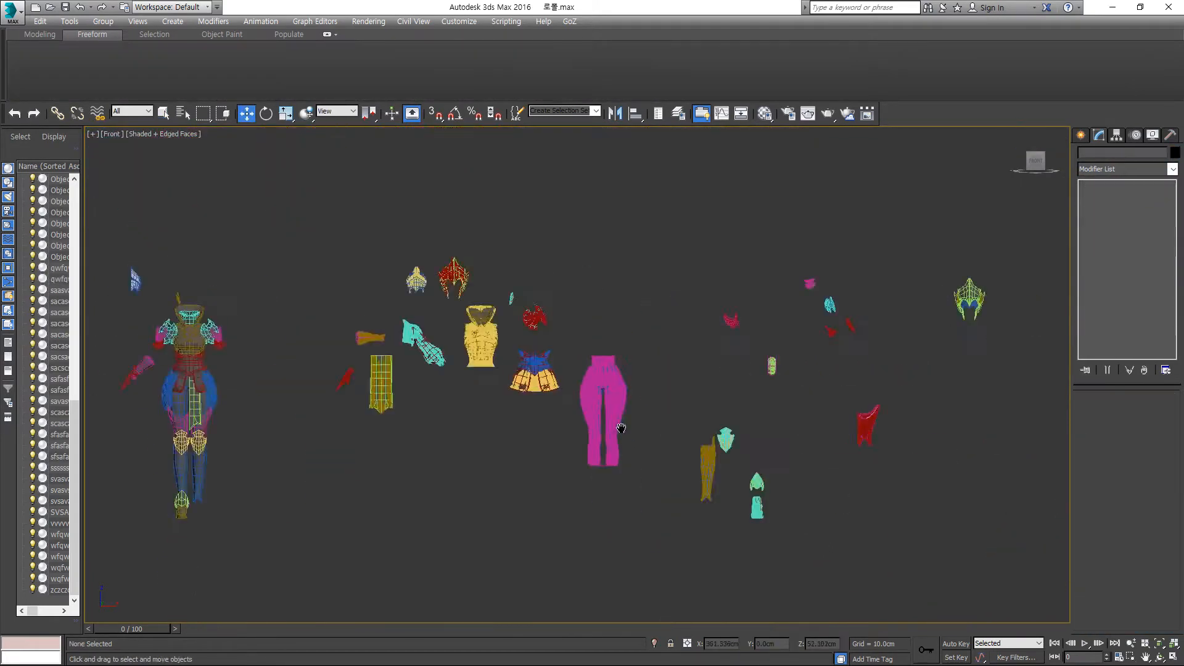
Step: Strip the Symmetry modifier from the low-poly shield-shaped guard and view it from the front without edged faces
scroll(742, 446, up, 8)
scroll(668, 390, up, 6)
click(684, 391)
middle_drag(946, 386, 974, 403)
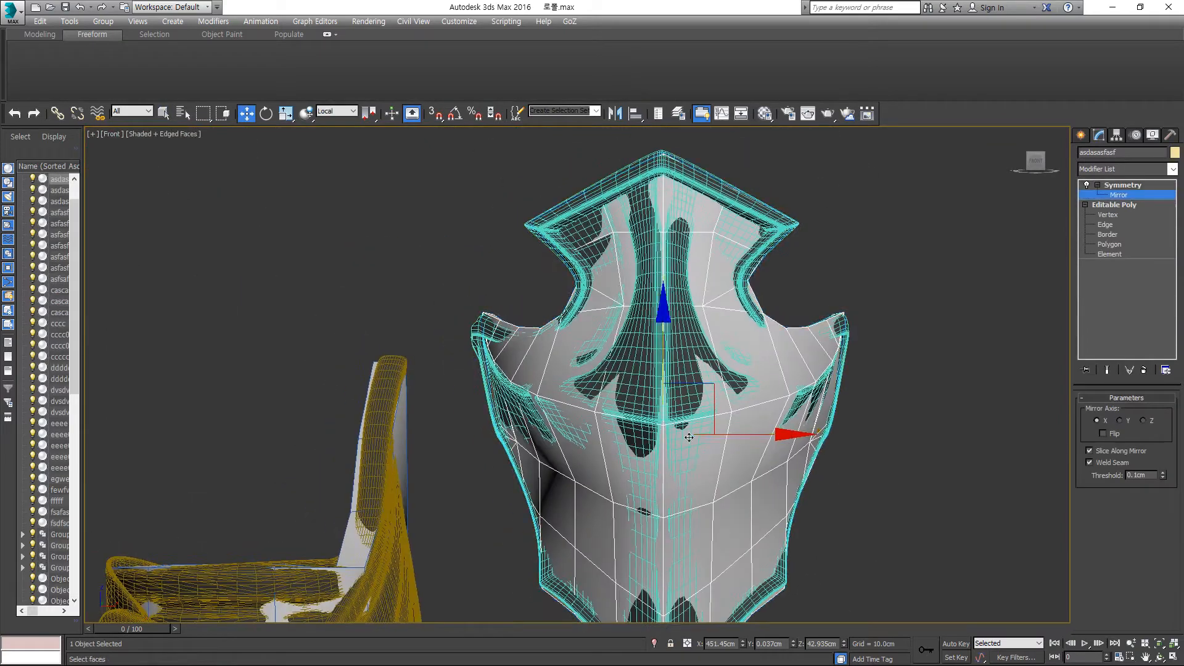
alt+middle_drag(714, 434, 678, 463)
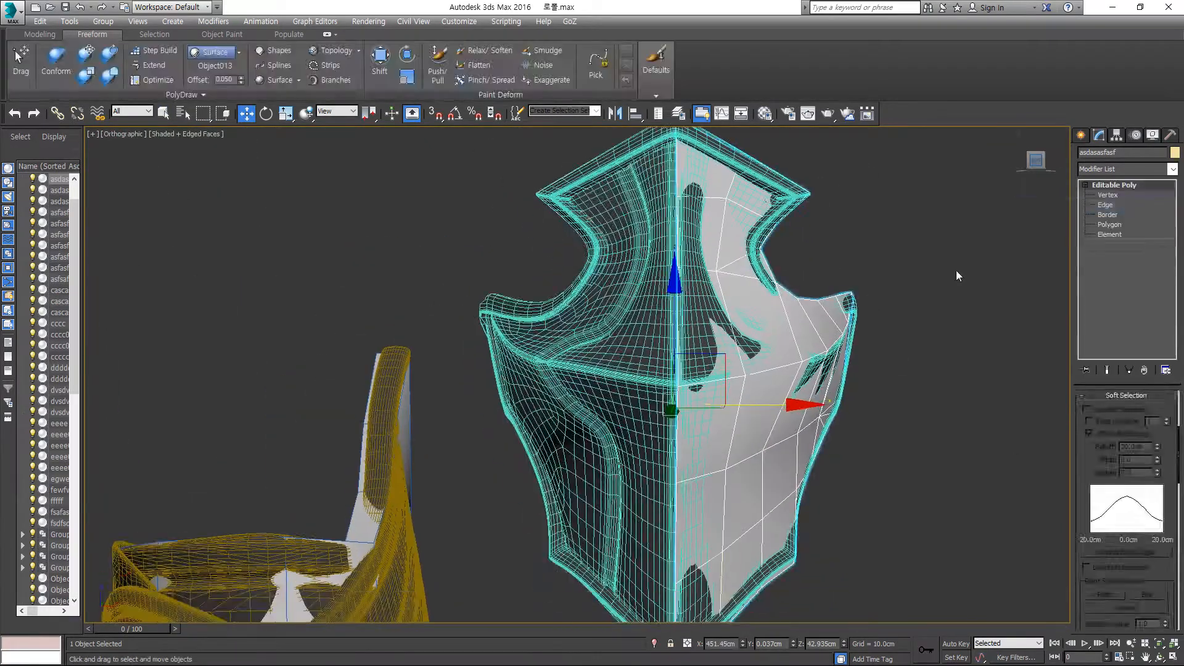
key(f)
key(F4)
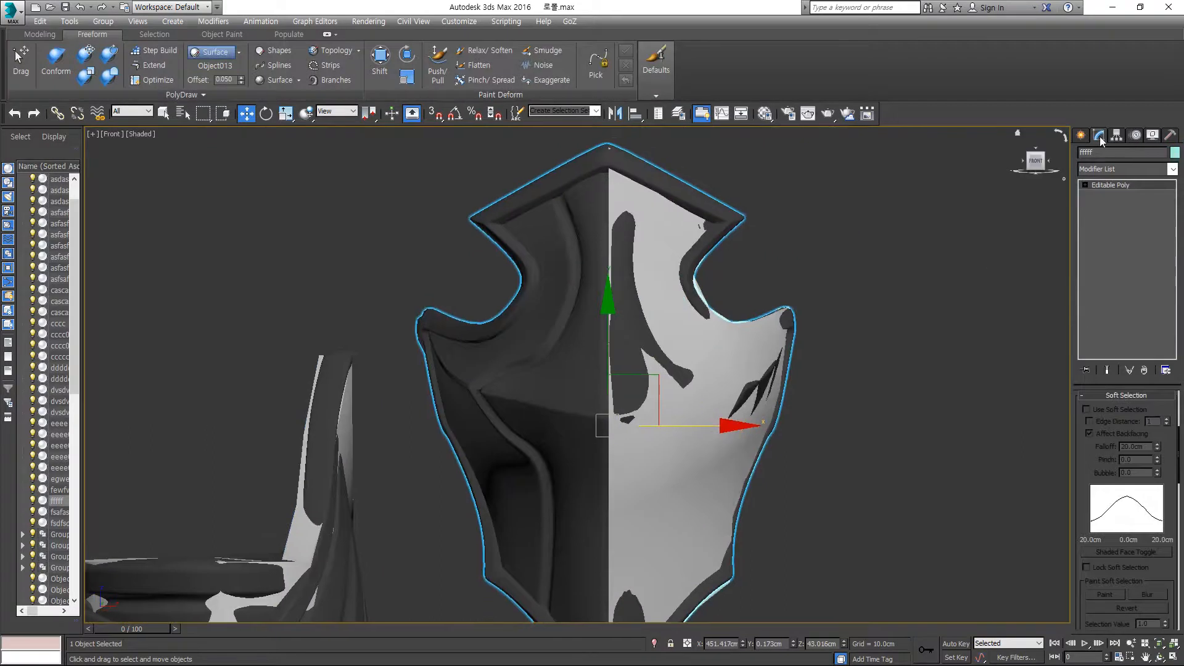
Step: Try to mirror the high-poly guard with a Symmetry modifier after adjusting its pivot
click(1116, 134)
click(1106, 214)
click(1098, 135)
click(1104, 168)
text(sy)
key(Return)
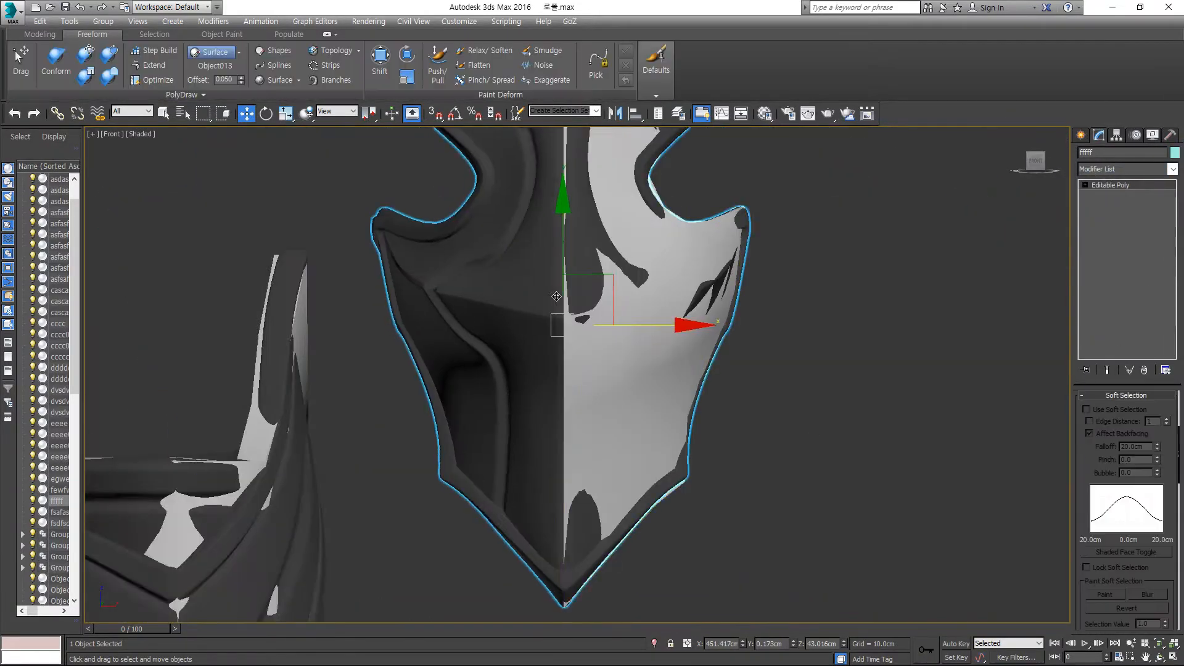
Step: Reset the high-poly guard's transform with Reset XForm and collapse it to Editable Poly
click(1169, 134)
click(1125, 287)
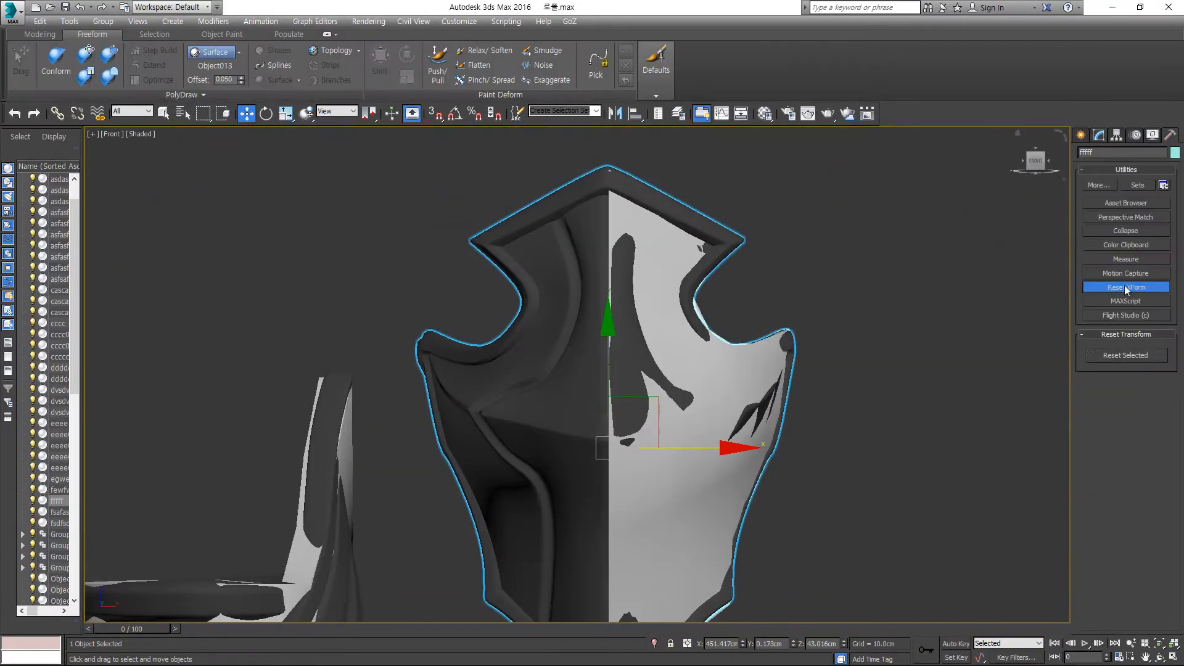
right_click(962, 380)
mouse_move(876, 505)
click(1004, 516)
Step: Center the high-poly guard's pivot to the object
middle_drag(855, 473, 935, 458)
click(1098, 167)
click(1116, 135)
click(1123, 214)
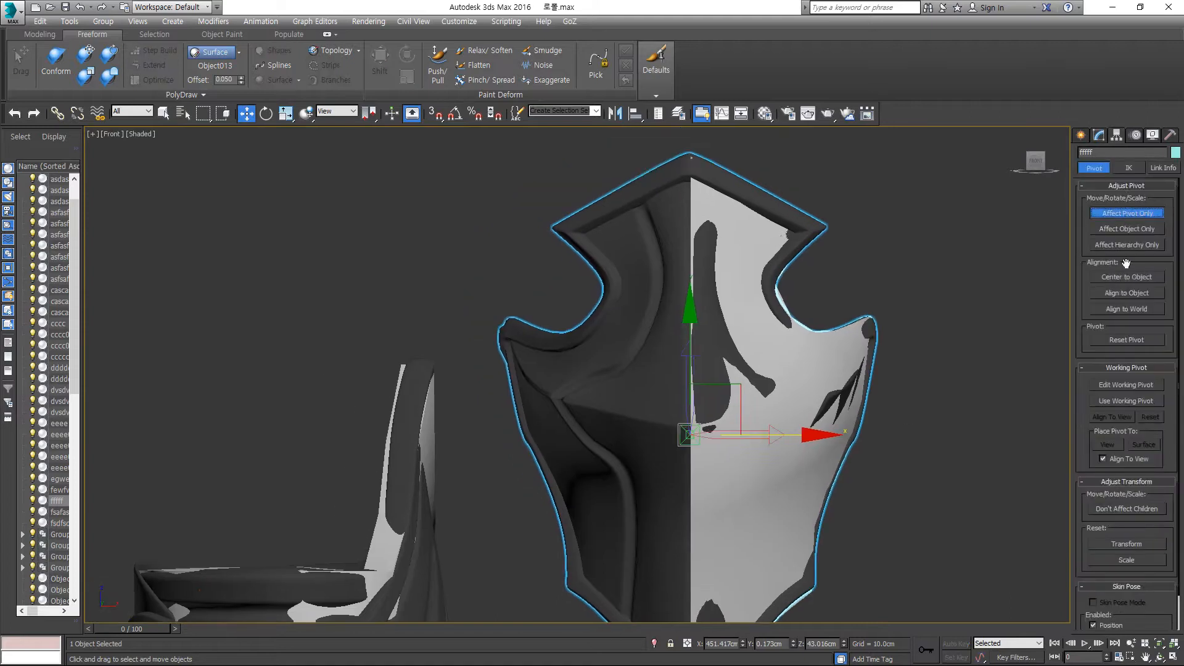
click(1126, 276)
Step: Add a Symmetry modifier to the high-poly guard and move the guard about 18 cm along X, clear of the low-poly piece
click(1101, 136)
click(1107, 165)
text(sy)
key(Return)
drag(746, 434, 1000, 444)
middle_drag(1000, 444, 712, 292)
Step: Nudge the high-poly guard's mirror plane and set the Symmetry weld threshold to 0.001 cm
key(1)
drag(719, 279, 718, 279)
scroll(628, 312, up, 5)
middle_drag(717, 280, 753, 419)
scroll(701, 283, down, 6)
text(0.001)
key(Return)
scroll(764, 442, up, 5)
scroll(882, 500, down, 5)
scroll(886, 148, up, 4)
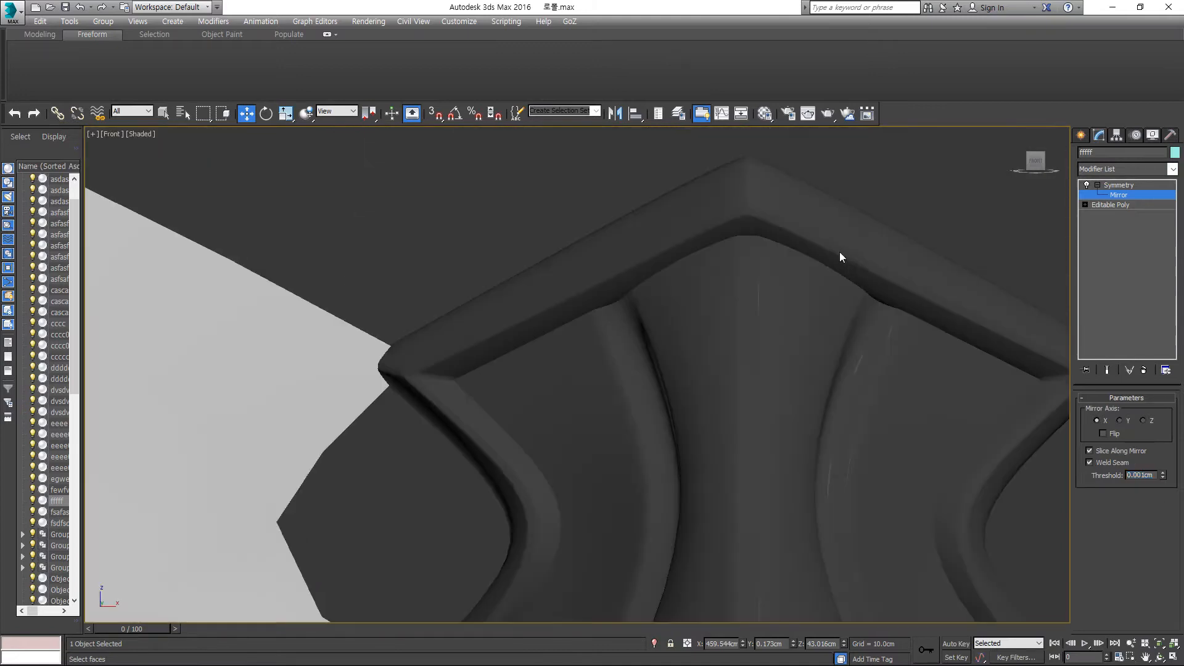
Step: Move the high-poly guard back over the low-poly guard
scroll(839, 252, down, 4)
middle_drag(839, 252, 856, 181)
click(1137, 197)
drag(953, 355, 774, 355)
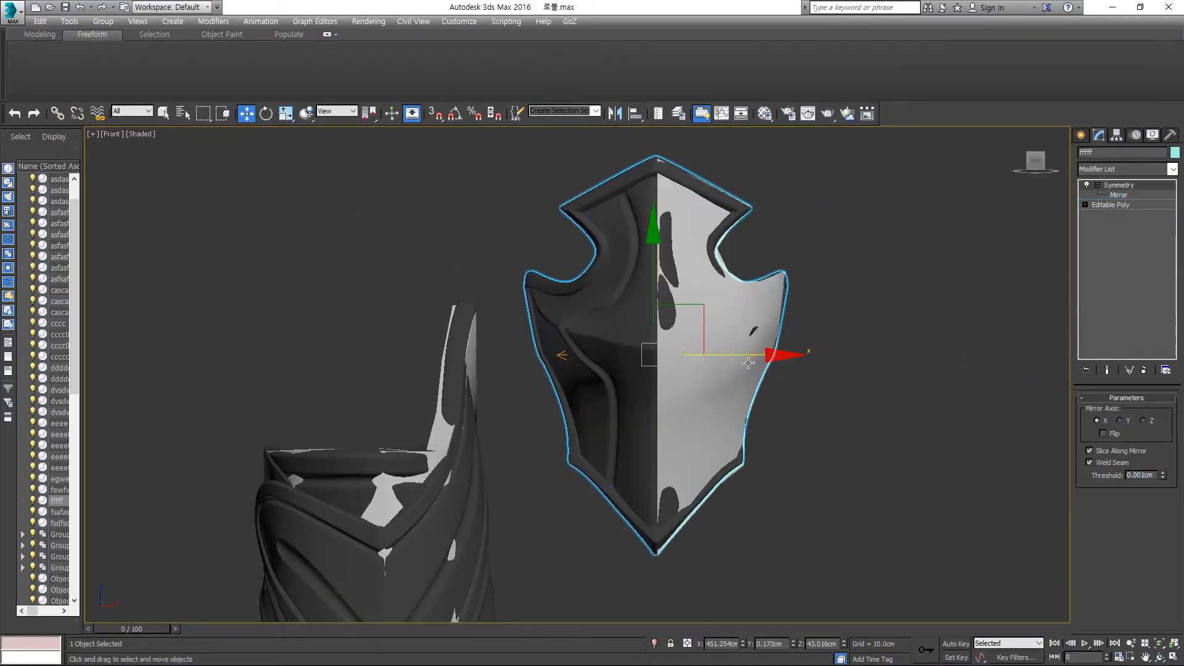
Step: Add a Symmetry modifier mirrored across X to the low-poly guard
click(728, 363)
middle_drag(727, 364, 736, 365)
click(1119, 169)
text(sy)
key(Return)
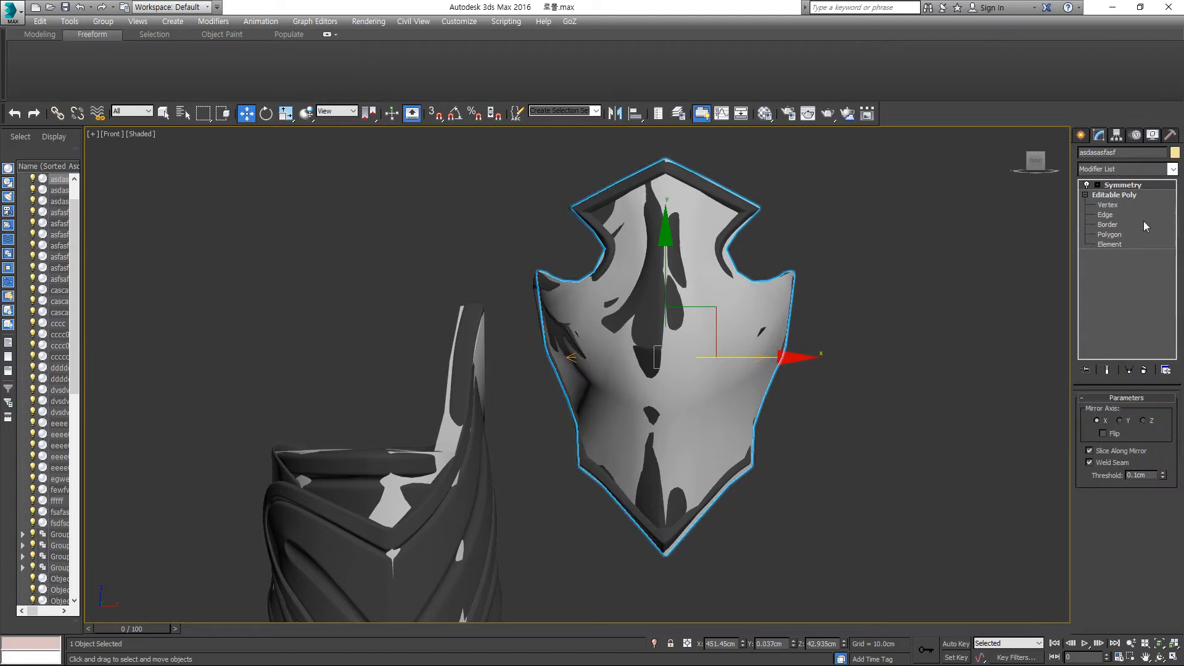
Step: Set up polygon editing of the low-poly guard with edged faces, the high-poly guard as the PolyDraw surface, and the Extend tool
key(F4)
scroll(841, 416, up, 2)
drag(852, 414, 851, 422)
alt+middle_drag(853, 419, 847, 372)
key(4)
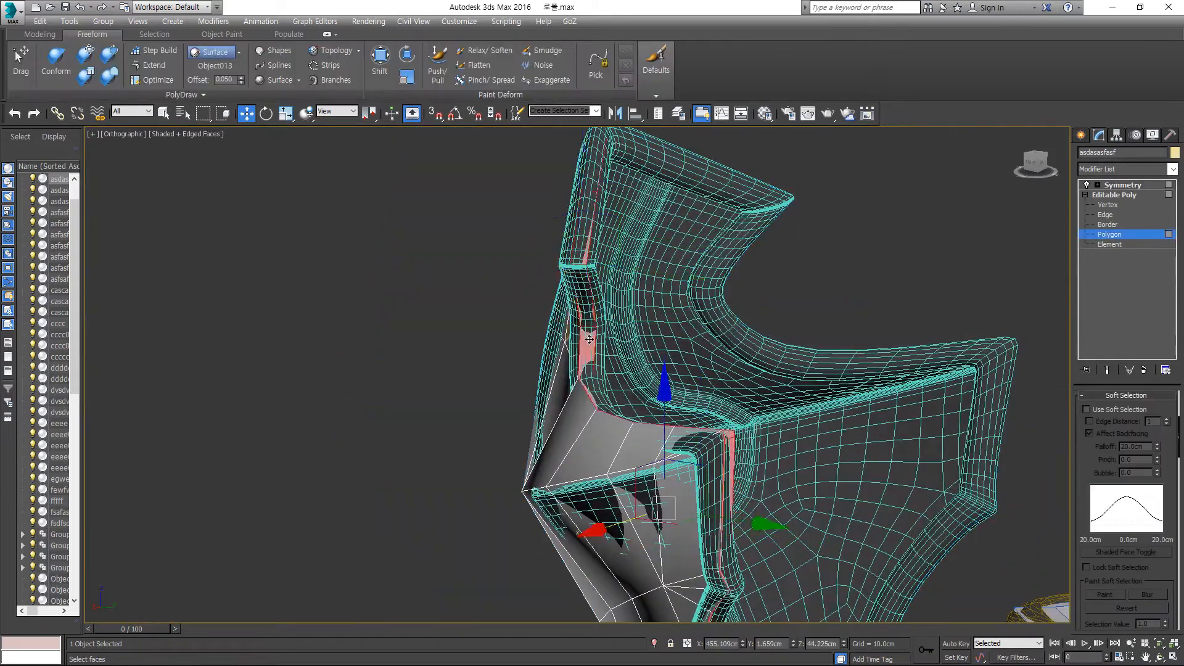
scroll(589, 339, down, 5)
alt+middle_drag(589, 339, 492, 364)
scroll(549, 302, up, 6)
click(215, 66)
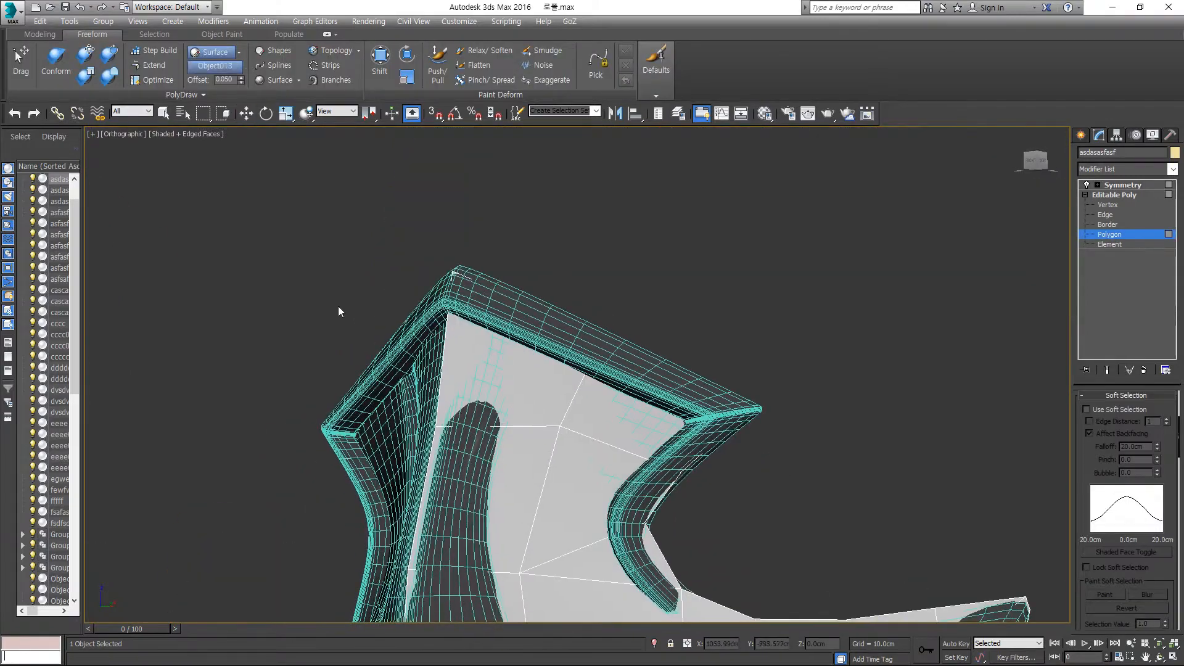
click(425, 308)
click(153, 65)
Step: Align the low-poly border vertices below the guard's top rim and extend that border into a strip of polygons
scroll(455, 279, up, 4)
middle_drag(617, 394, 499, 293)
mouse_move(596, 369)
ctrl+alt+shift+mouse_down()
mouse_move(634, 291)
mouse_move(599, 343)
ctrl+alt+shift+mouse_up()
alt+middle_drag(599, 342, 555, 308)
ctrl+alt+shift+drag(801, 374, 730, 391)
alt+middle_drag(355, 216, 385, 230)
ctrl+shift+drag(377, 241, 398, 216)
middle_drag(254, 154, 300, 224)
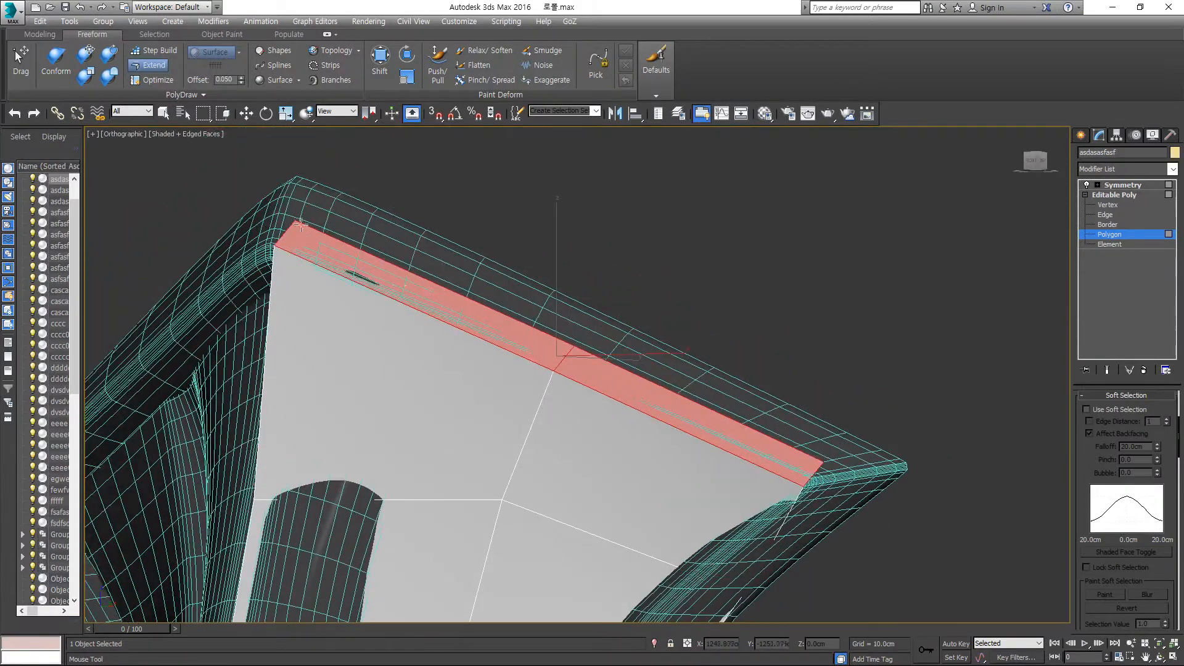
Step: Reposition vertices of the top-rim strip and the upper notch border to follow the high-poly rim
ctrl+alt+shift+drag(584, 343, 595, 311)
alt+middle_drag(595, 312, 521, 299)
ctrl+alt+shift+drag(687, 372, 762, 362)
scroll(704, 401, down, 4)
scroll(641, 450, up, 6)
ctrl+alt+shift+drag(663, 345, 638, 324)
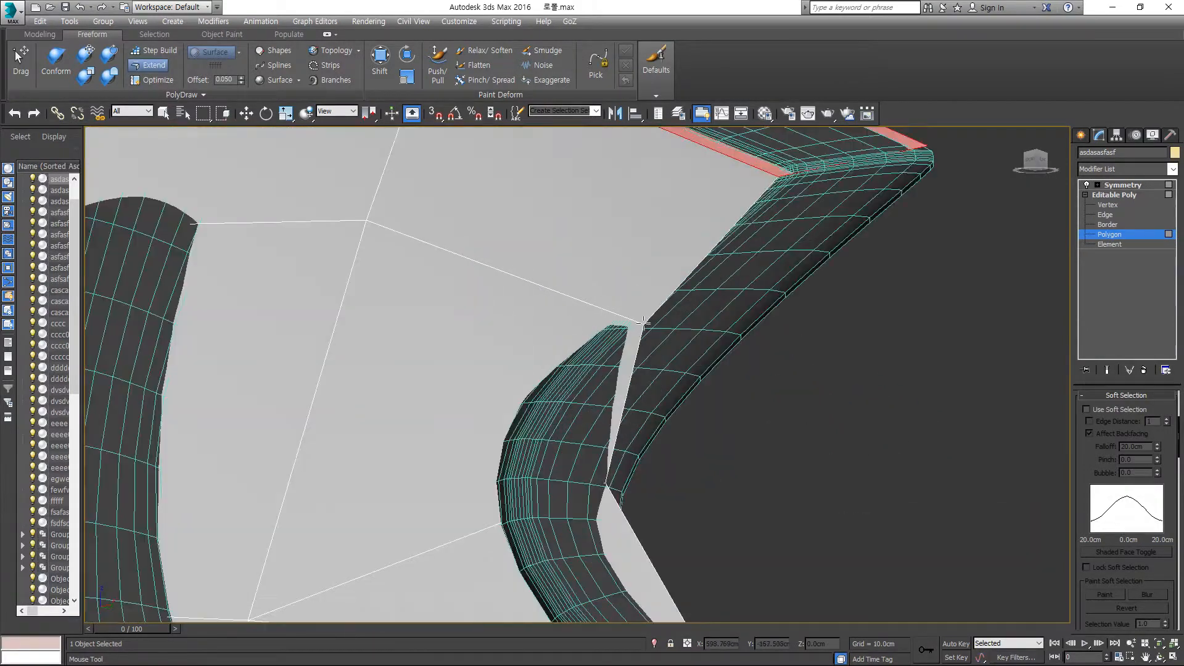
Step: Move the low-poly border vertices around the curved side notch onto the inner edge of the high-poly rim
scroll(594, 370, down, 4)
ctrl+alt+shift+drag(593, 433, 568, 448)
middle_drag(564, 448, 579, 307)
ctrl+alt+shift+drag(667, 378, 643, 401)
middle_drag(644, 401, 610, 383)
mouse_move(745, 398)
ctrl+alt+shift+mouse_down()
mouse_move(745, 486)
mouse_move(740, 443)
ctrl+alt+shift+mouse_up()
middle_drag(739, 443, 789, 414)
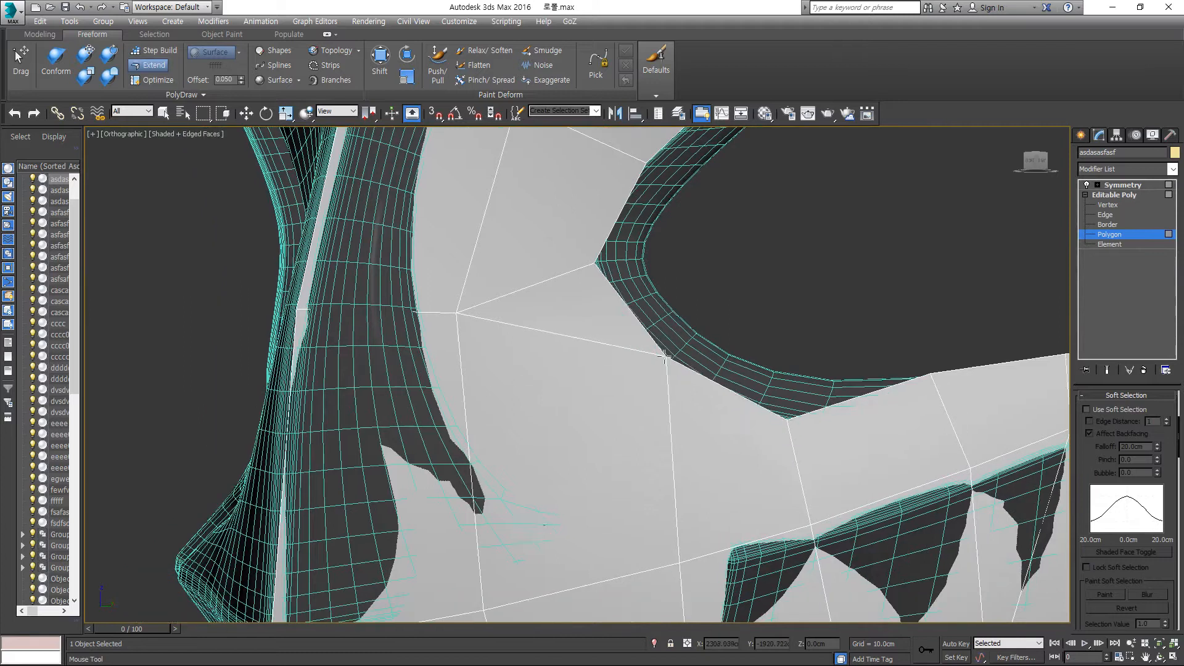
middle_drag(613, 235, 611, 362)
scroll(610, 361, up, 3)
ctrl+alt+shift+drag(589, 395, 585, 385)
Step: Extend three polygons outward from the notch's border edges to cover the curved high-poly rim
middle_drag(637, 304, 579, 409)
shift+drag(652, 311, 711, 335)
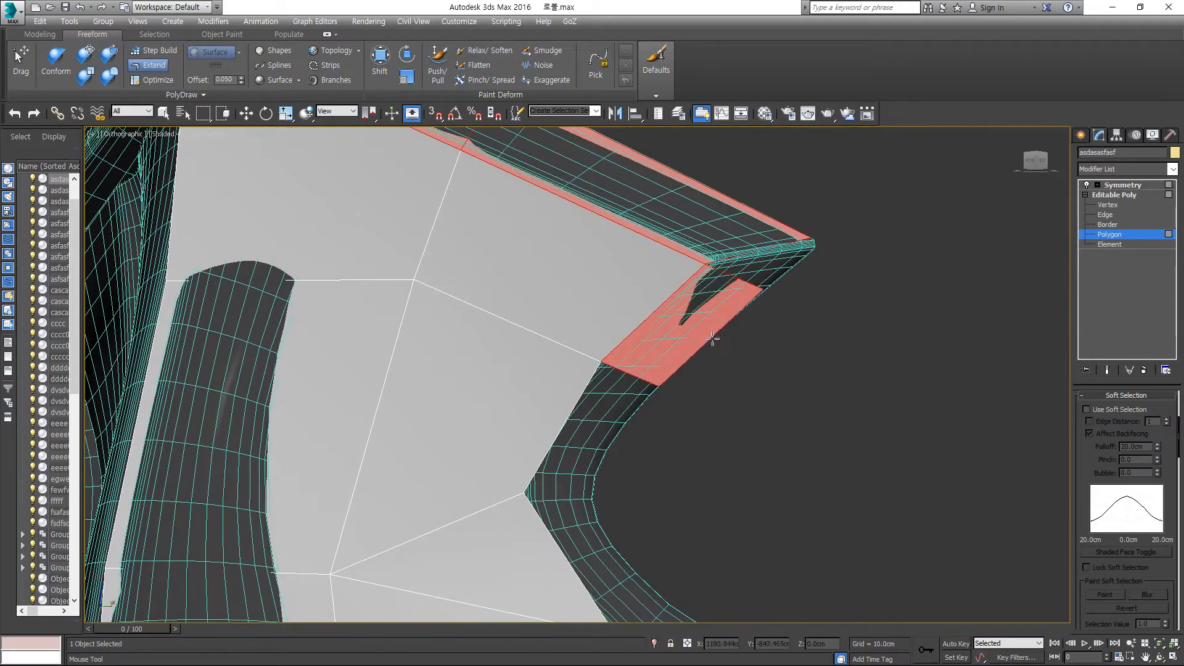
middle_drag(703, 364, 707, 227)
shift+drag(582, 427, 622, 396)
middle_drag(639, 435, 508, 308)
shift+drag(585, 415, 615, 383)
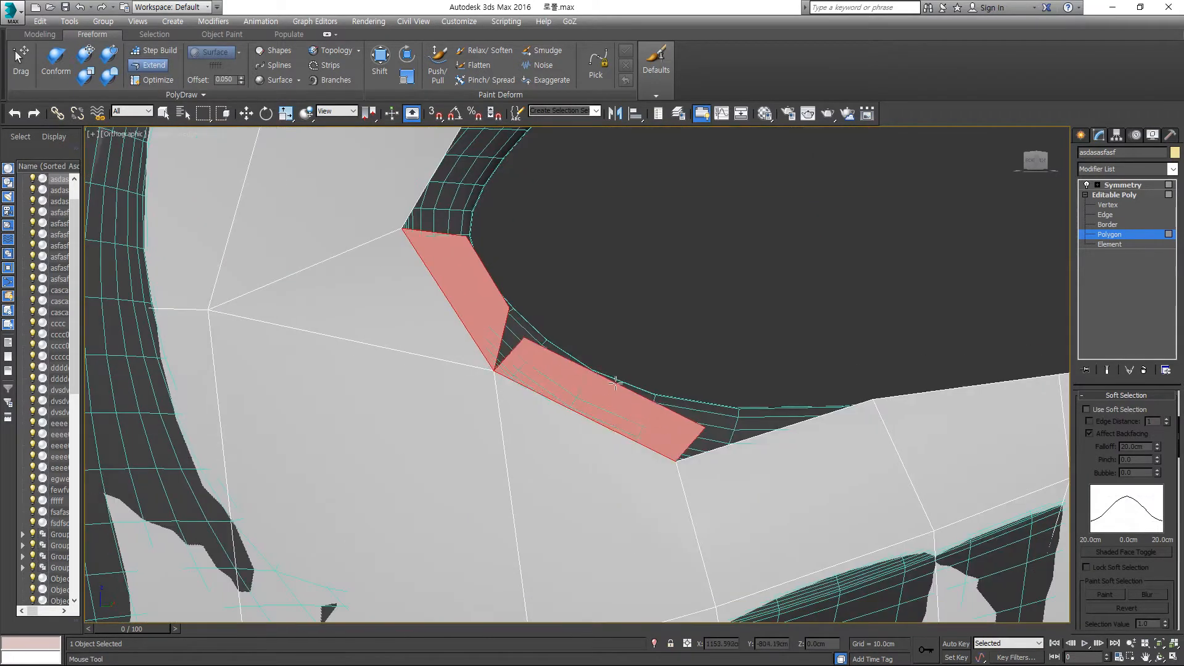
Step: Move the border vertex between the notch and the side tip down to the rim's inner edge
scroll(668, 397, down, 2)
middle_drag(667, 398, 457, 400)
ctrl+alt+shift+drag(601, 400, 625, 460)
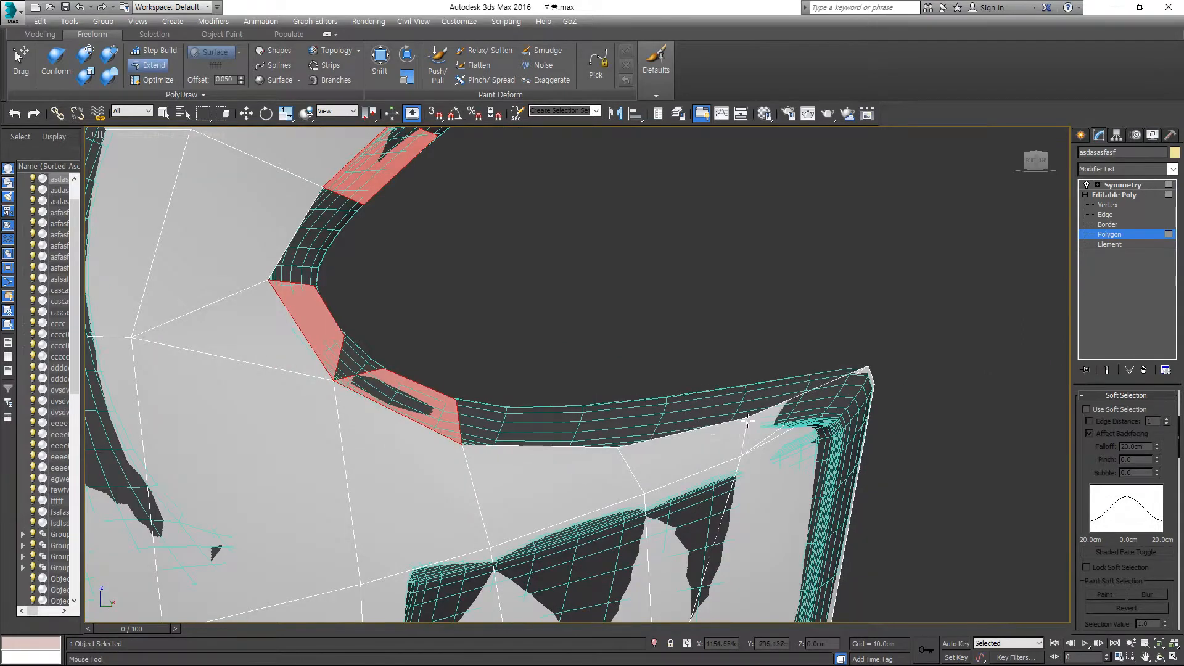
middle_drag(747, 420, 654, 372)
scroll(760, 329, up, 4)
alt+middle_drag(759, 329, 688, 366)
scroll(693, 415, down, 3)
scroll(741, 374, up, 1)
scroll(623, 370, down, 1)
scroll(727, 365, up, 2)
Step: Resume Extend and move the low-poly vertices near the side tip and along the crease onto the high-poly surface
click(151, 68)
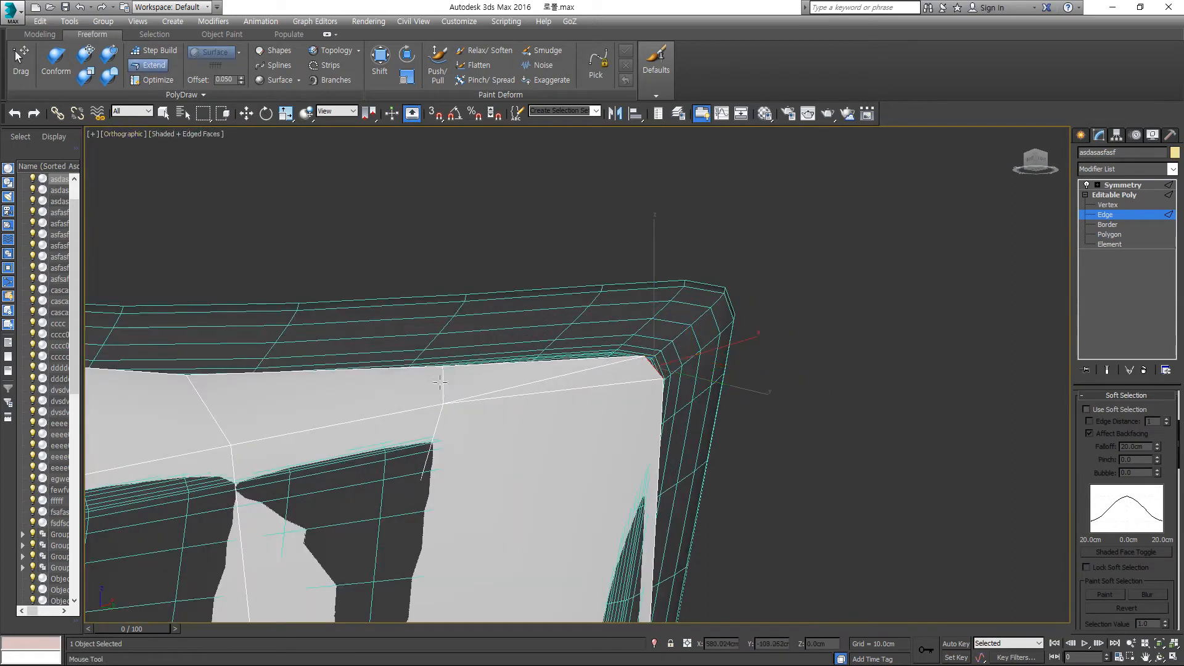
scroll(439, 382, down, 3)
alt+middle_drag(439, 382, 400, 369)
ctrl+alt+shift+drag(549, 352, 549, 350)
ctrl+alt+shift+drag(424, 397, 423, 392)
middle_drag(336, 452, 487, 383)
ctrl+alt+shift+drag(392, 376, 389, 373)
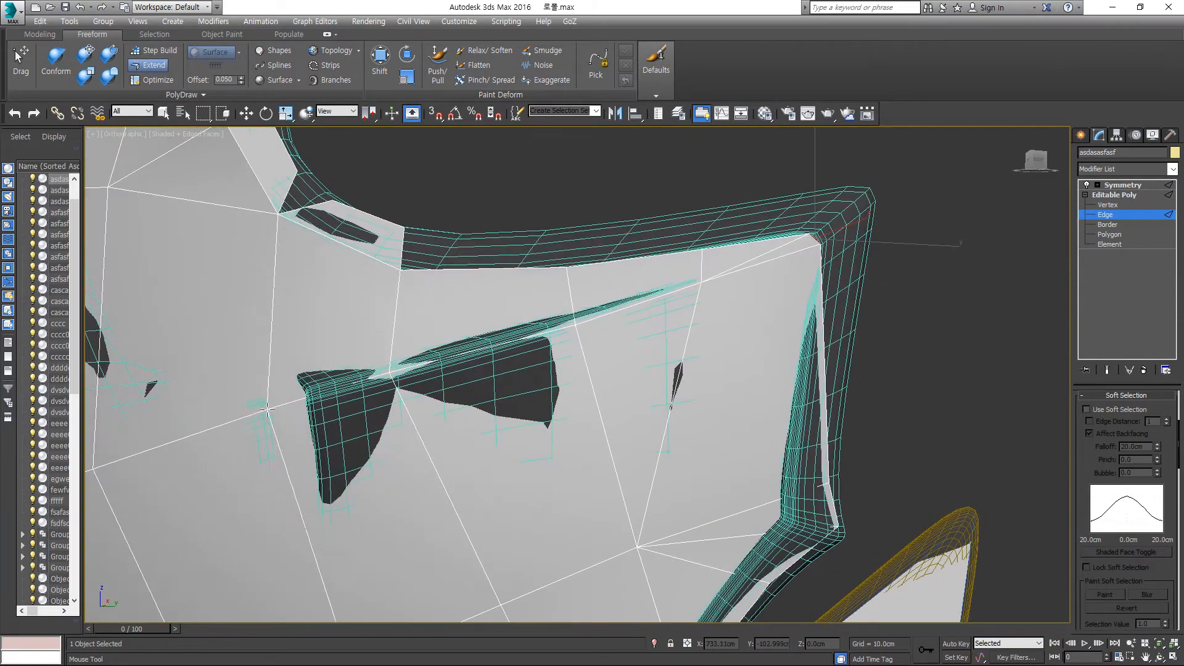
ctrl+alt+shift+drag(267, 409, 259, 407)
scroll(259, 407, down, 3)
alt+middle_drag(259, 407, 314, 382)
scroll(296, 364, up, 3)
ctrl+alt+shift+drag(338, 364, 335, 361)
Step: Try to extend a polygon from the border edge between the notch and the side tip, and undo it
scroll(641, 290, down, 4)
scroll(648, 270, up, 5)
middle_drag(647, 270, 635, 382)
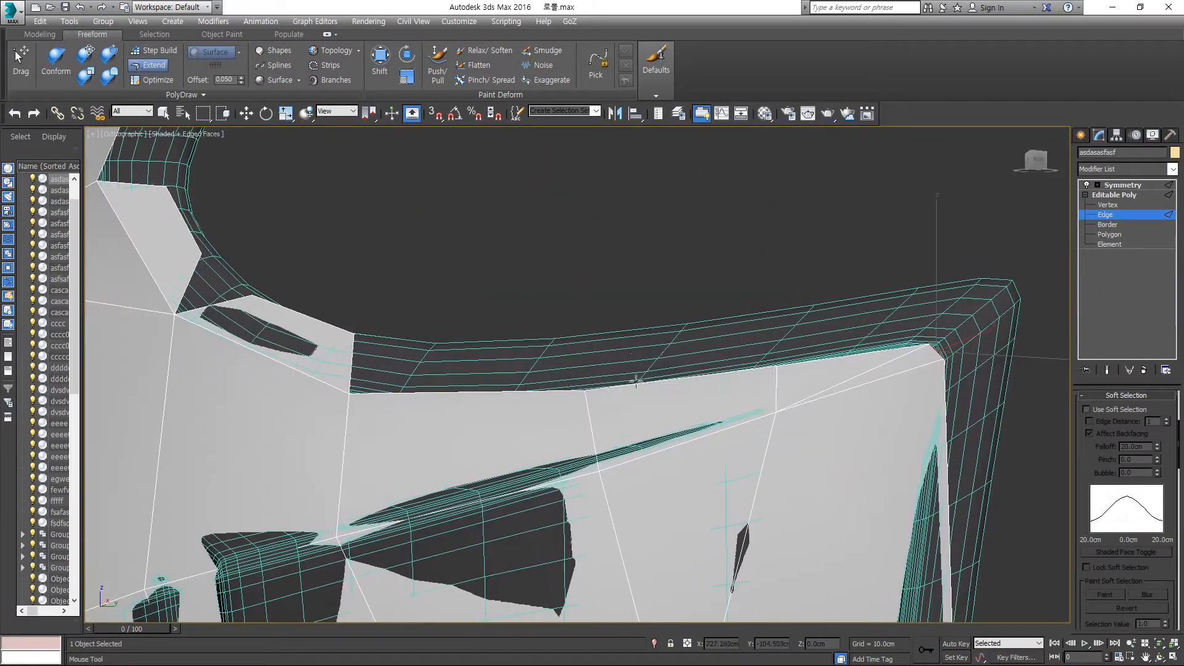
shift+drag(681, 326, 688, 321)
middle_drag(934, 352, 725, 384)
scroll(725, 384, up, 3)
key(ctrl+z)
scroll(808, 352, down, 5)
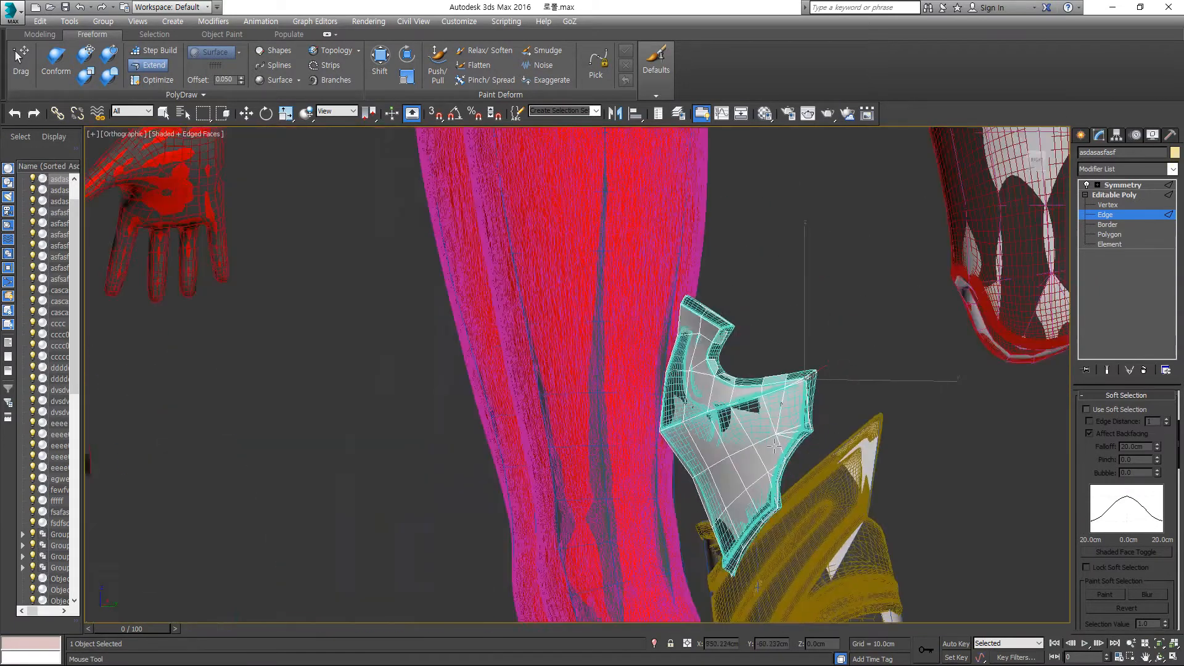
Step: Move the low-poly vertices around the guard's side tip and outer side edge to fit the high-poly rim
scroll(826, 392, up, 5)
ctrl+click(848, 382)
middle_drag(848, 382, 830, 308)
ctrl+click(807, 432)
scroll(807, 432, down, 2)
alt+middle_drag(807, 433, 663, 370)
scroll(653, 475, down, 5)
scroll(652, 475, up, 5)
ctrl+alt+shift+drag(652, 400, 660, 383)
alt+middle_drag(669, 493, 694, 524)
ctrl+alt+shift+drag(695, 534, 661, 457)
scroll(661, 457, down, 5)
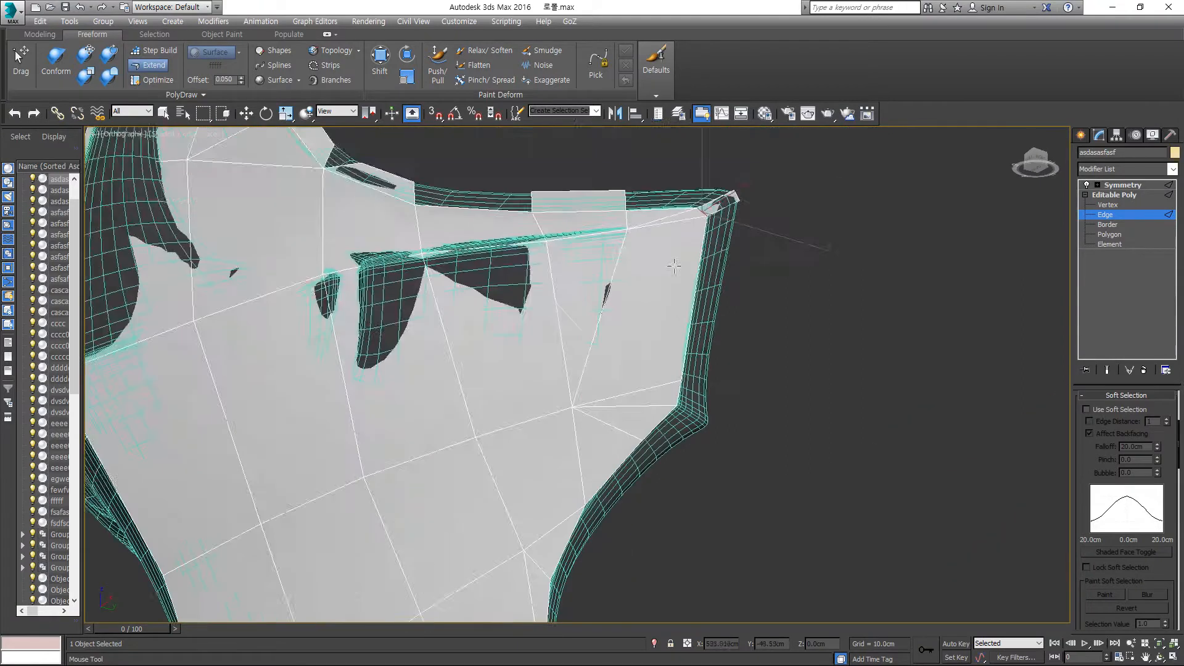
Step: Extend a rim polygon at the lower corner of the outer side and bridge it up to the side tip
scroll(658, 428, up, 5)
shift+drag(778, 500, 769, 487)
scroll(709, 425, down, 5)
scroll(737, 294, up, 3)
middle_drag(737, 295, 795, 371)
key(w)
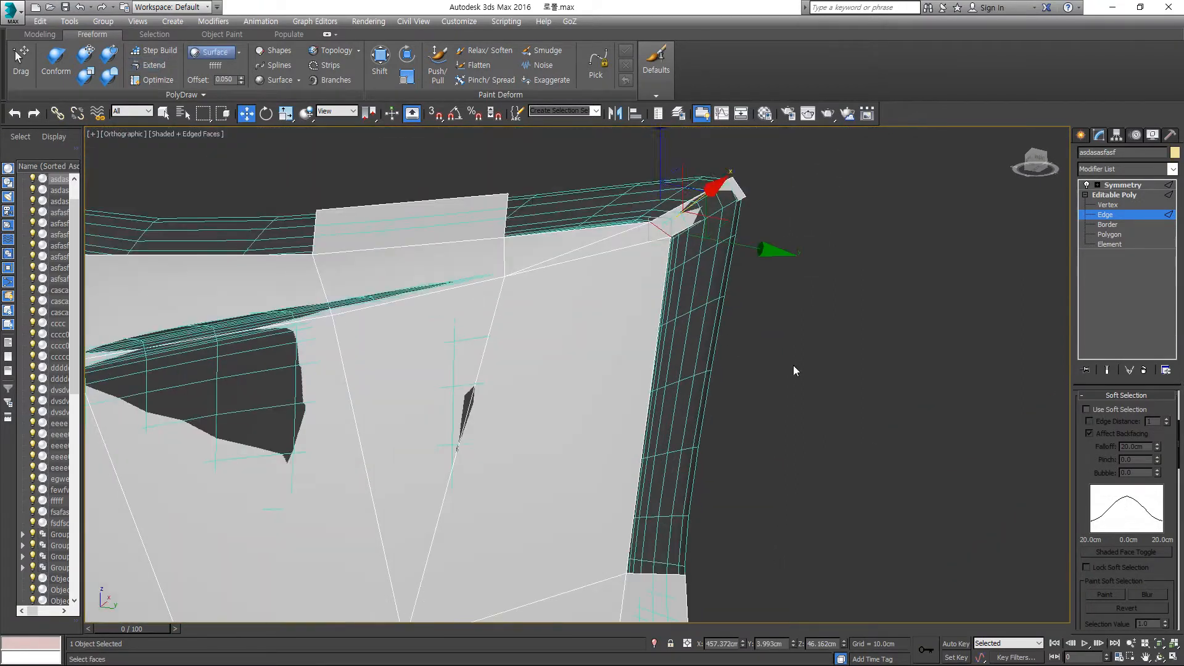
alt+middle_drag(659, 575, 638, 441)
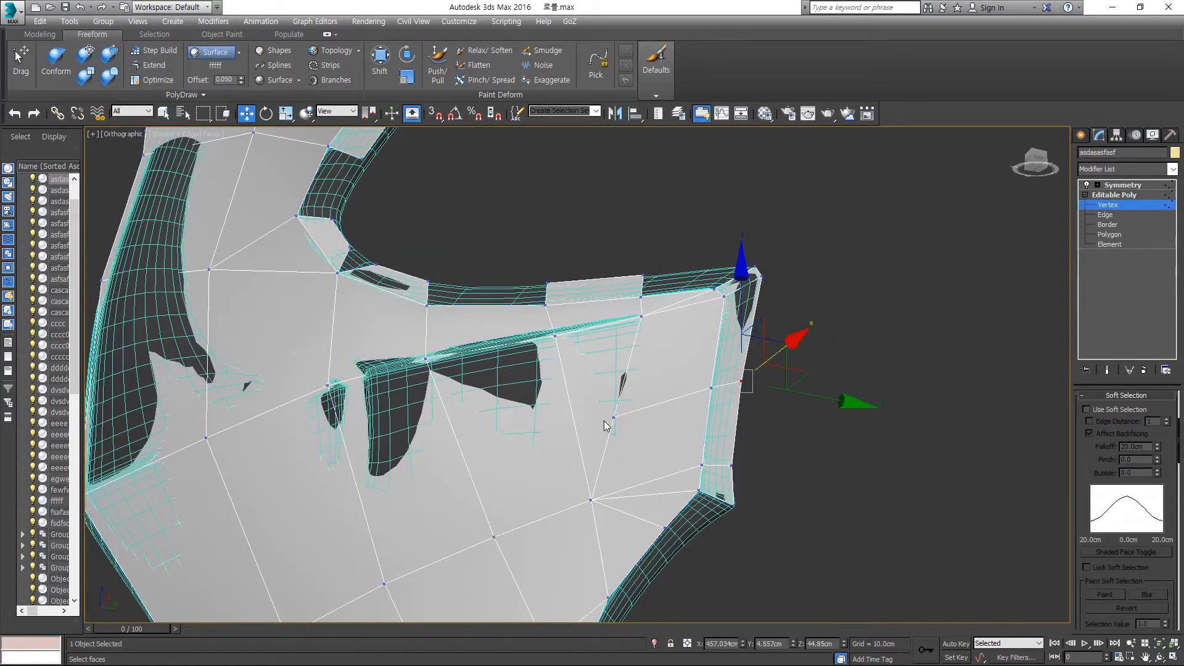
Step: Weld the inner end of the new cross edge below the side tip to the crease vertex
click(642, 317)
key(w)
scroll(709, 345, down, 2)
alt+middle_drag(708, 368, 699, 323)
scroll(700, 324, up, 5)
click(1105, 213)
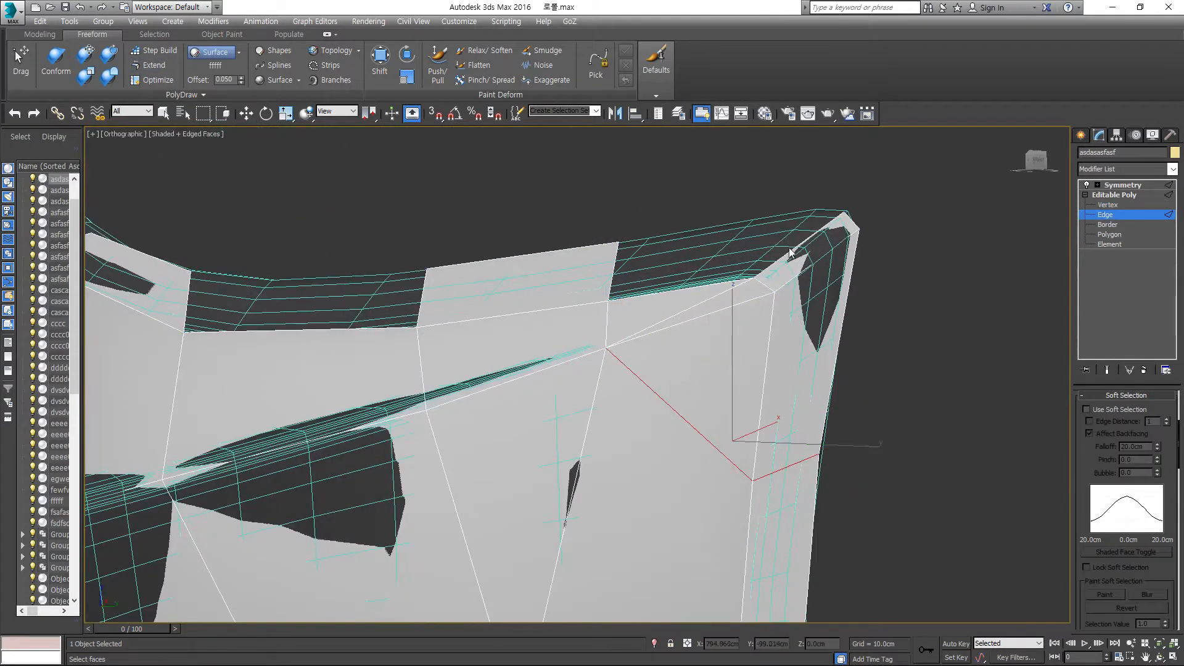
Step: Extend a polygon from the edge beside the gap in the notch's curve and weld its vertices to the neighbouring rim polygon
middle_drag(614, 268, 794, 331)
middle_drag(425, 243, 591, 359)
click(620, 306)
key(w)
scroll(674, 399, up, 3)
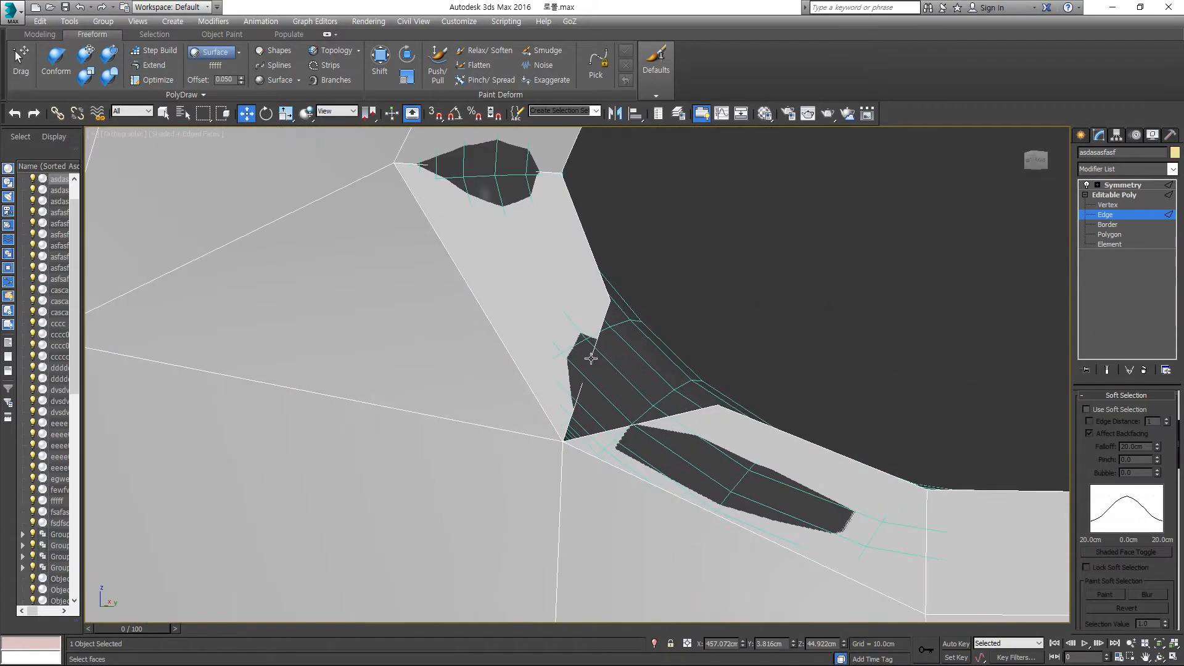
shift+drag(725, 377, 726, 377)
alt+middle_drag(715, 375, 740, 348)
drag(700, 327, 715, 319)
alt+middle_drag(709, 320, 678, 336)
key(1)
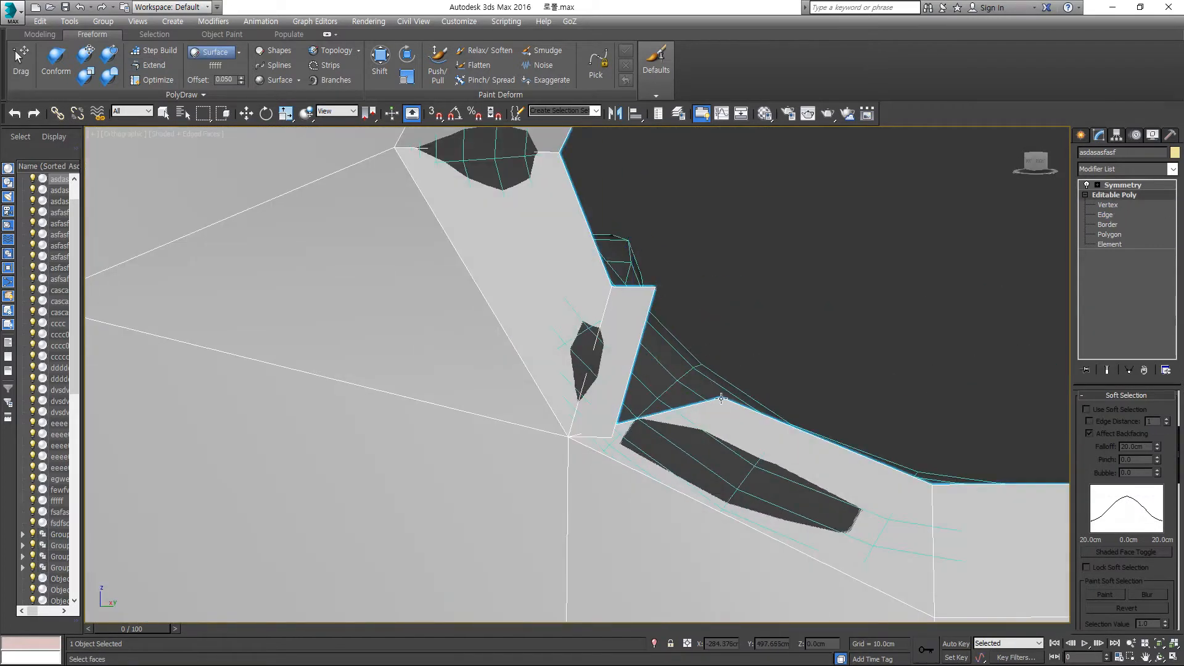
click(572, 438)
key(w)
Step: Resume Extend and move the rim vertices at the pointed corner onto the high-poly corner so both rim strips meet
scroll(573, 439, down, 8)
alt+middle_drag(573, 439, 728, 376)
scroll(761, 380, up, 6)
scroll(697, 363, up, 2)
scroll(756, 302, down, 2)
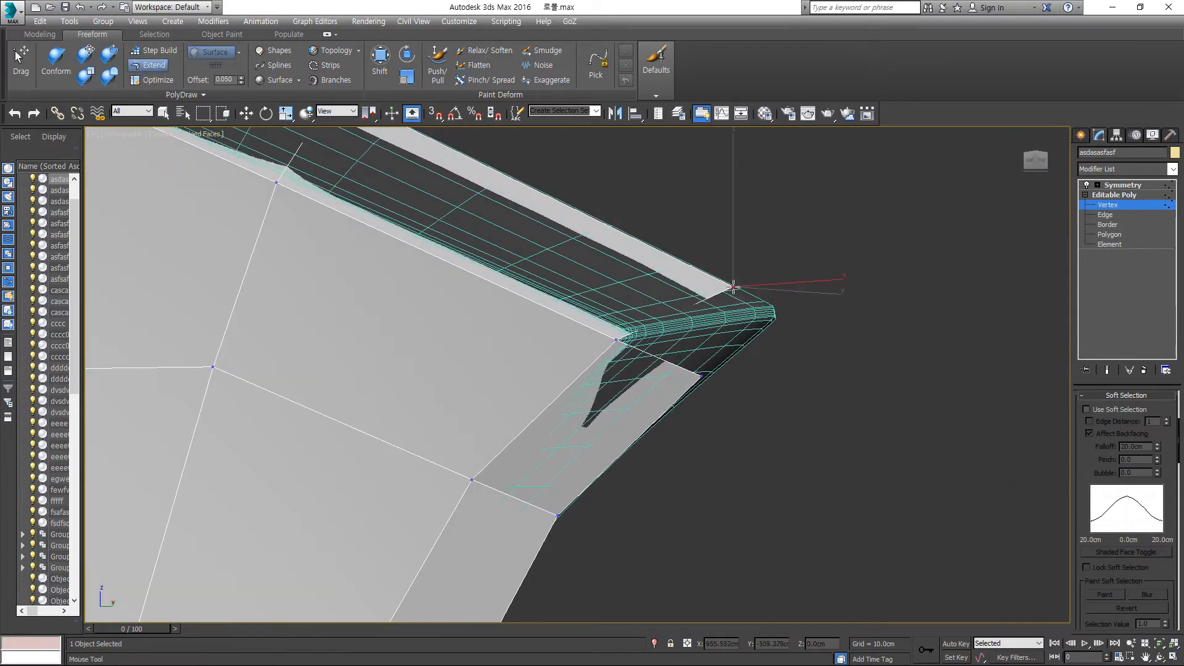
right_click(1101, 216)
click(151, 66)
key(w)
scroll(658, 359, up, 3)
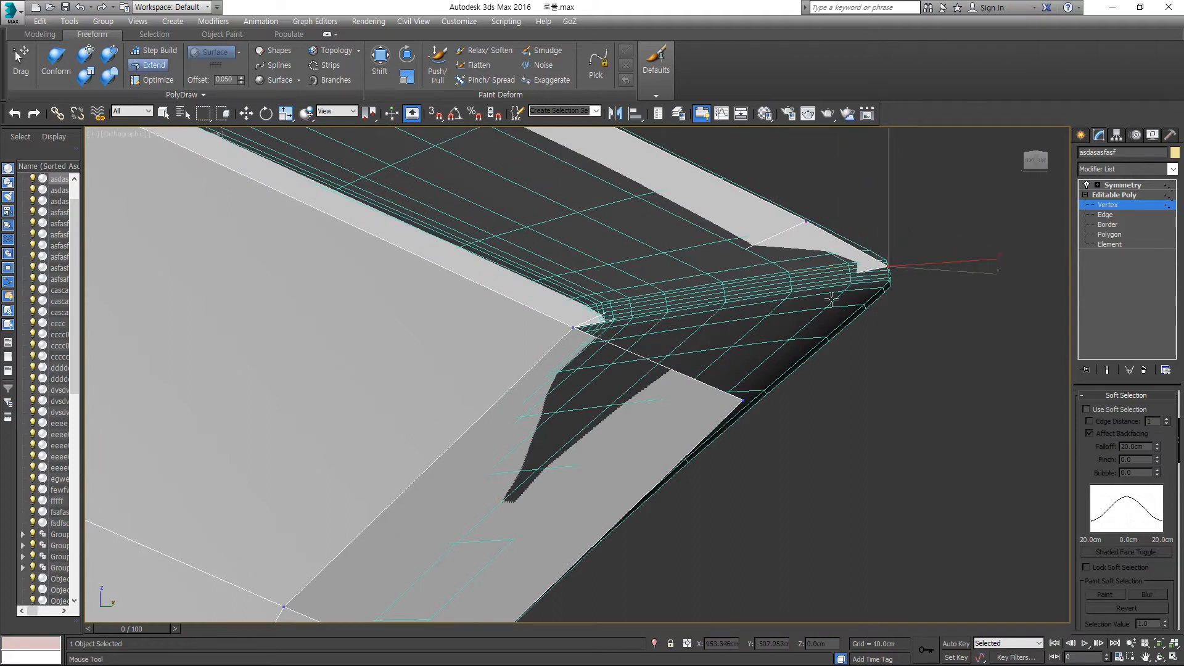
drag(886, 288, 883, 260)
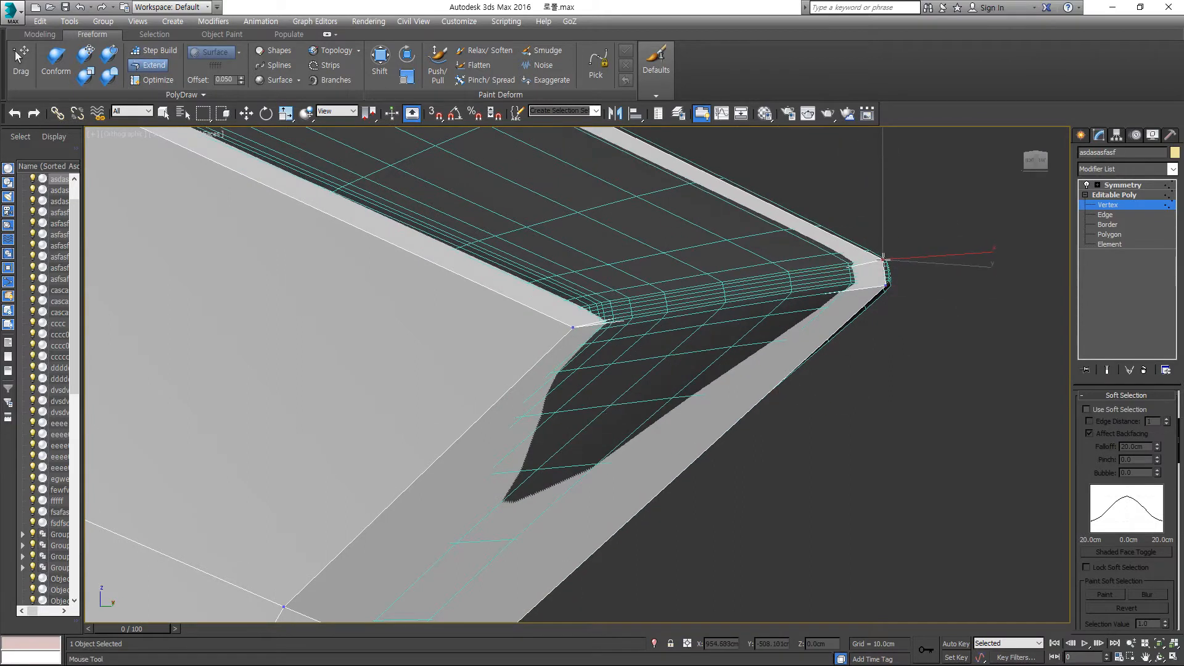
Step: Extend rim polygons outward from the guard's lower diagonal edge at the side corner and at the bottom tip
scroll(617, 360, down, 8)
alt+middle_drag(554, 358, 531, 388)
scroll(531, 388, up, 5)
scroll(616, 382, down, 5)
alt+middle_drag(628, 385, 750, 335)
scroll(749, 525, up, 5)
scroll(718, 432, down, 3)
scroll(717, 407, up, 2)
scroll(716, 407, down, 5)
scroll(751, 335, up, 5)
drag(660, 349, 705, 418)
scroll(689, 364, down, 2)
scroll(712, 357, up, 3)
alt+middle_drag(752, 358, 642, 341)
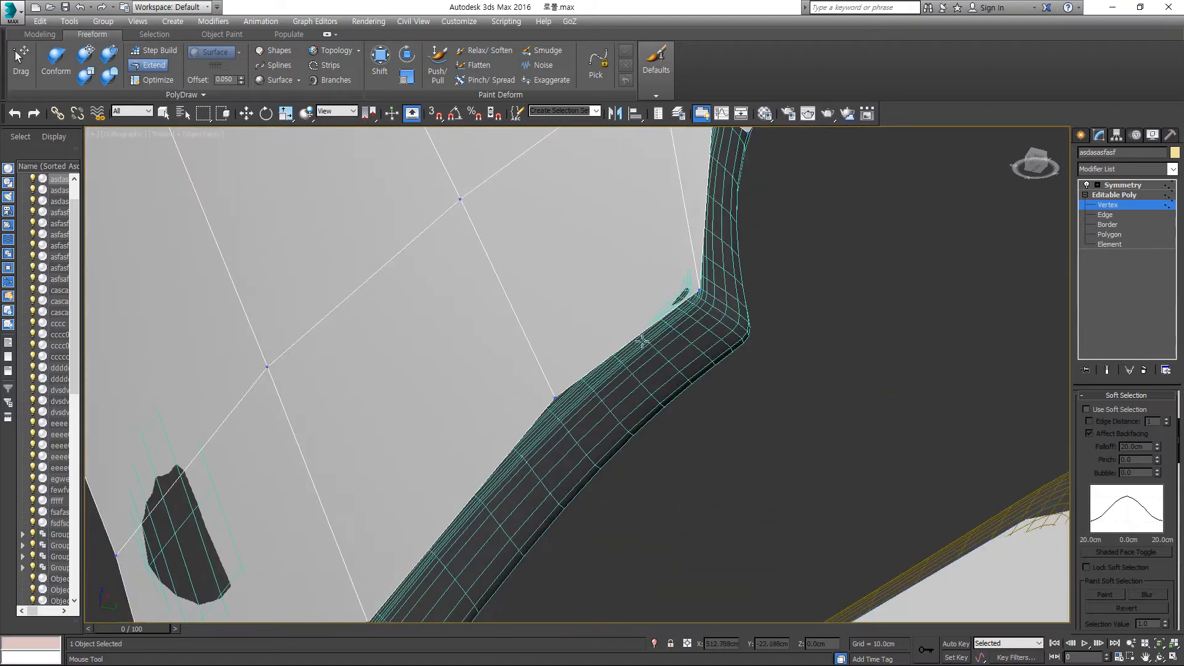
alt+middle_drag(614, 448, 424, 417)
alt+middle_drag(459, 374, 640, 276)
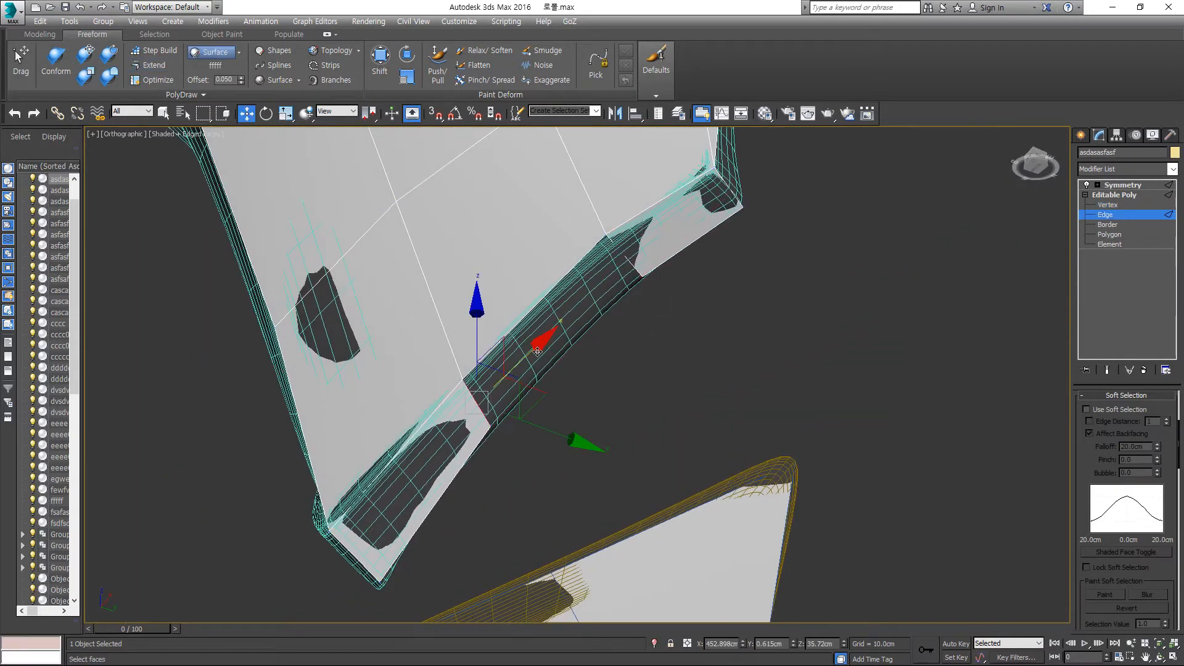
Step: Bridge the gap between the extended polygons on the lower diagonal rim and join the vertices at the side corner
click(622, 256)
scroll(623, 256, down, 5)
scroll(598, 308, up, 6)
click(594, 347)
click(607, 171)
scroll(607, 247, down, 5)
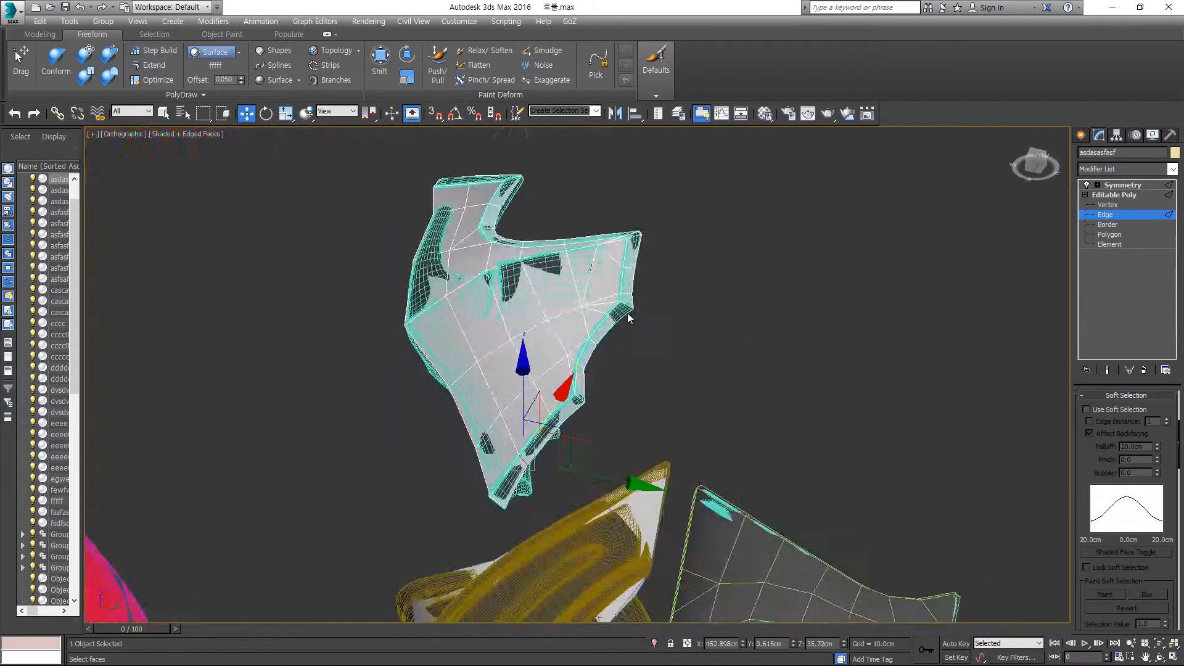
scroll(616, 308, up, 6)
click(582, 370)
key(w)
alt+middle_drag(626, 324, 921, 307)
scroll(486, 485, down, 3)
middle_drag(486, 484, 712, 185)
click(666, 333)
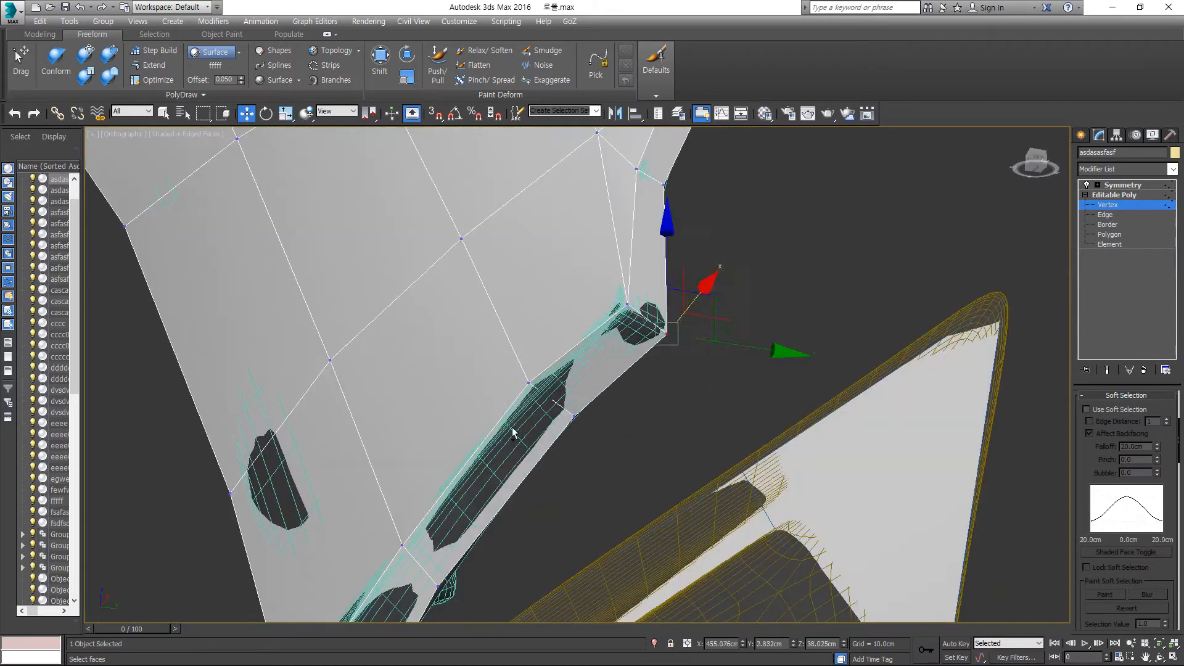
middle_drag(515, 430, 634, 265)
click(553, 405)
Step: Scale the guard's centre-line vertices along X in the front view to flatten them onto the mirror plane
scroll(553, 404, down, 5)
alt+middle_drag(553, 405, 566, 264)
scroll(617, 292, down, 5)
key(f)
click(607, 336)
key(r)
scroll(624, 338, up, 5)
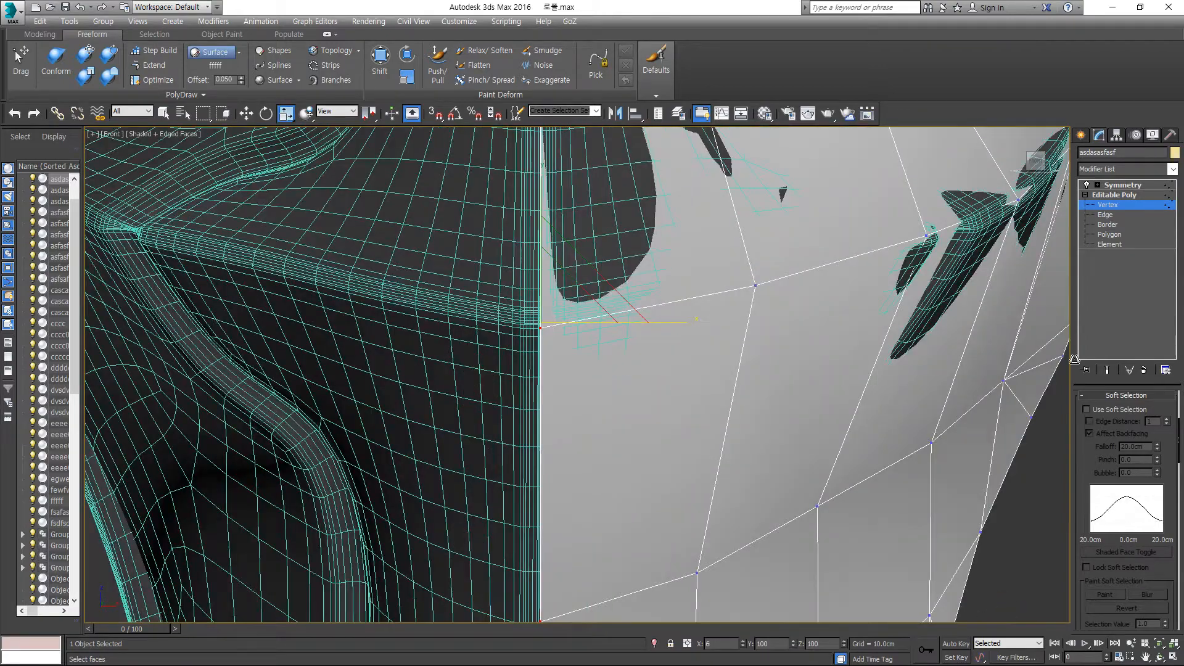
scroll(672, 320, down, 3)
middle_drag(688, 310, 682, 343)
middle_drag(689, 401, 696, 307)
key(1)
Step: Return to the Symmetry modifier and examine both halves of the guard along the centre seam and outer rim
click(1122, 185)
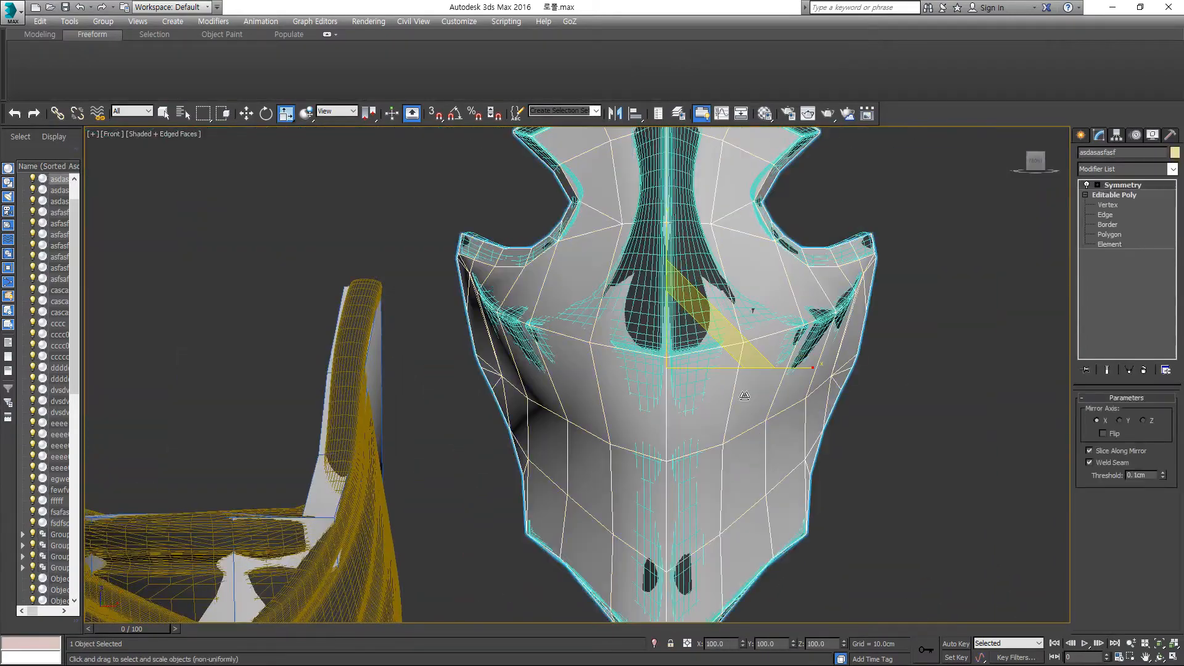
middle_drag(744, 396, 820, 246)
scroll(804, 465, up, 10)
click(916, 496)
scroll(912, 493, down, 10)
click(795, 458)
middle_drag(795, 457, 797, 429)
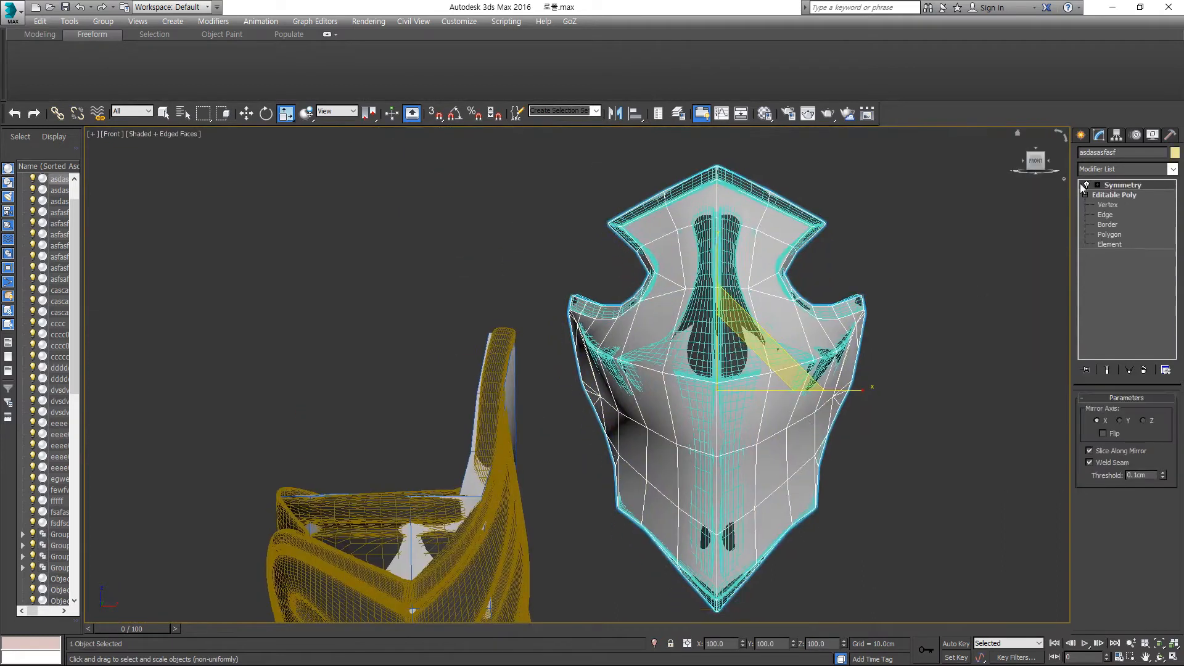
Step: Turn off the guard's Symmetry result, add an Unwrap UVW modifier and open the UV editor
click(1085, 186)
click(1124, 167)
key(u)
key(Return)
click(1107, 523)
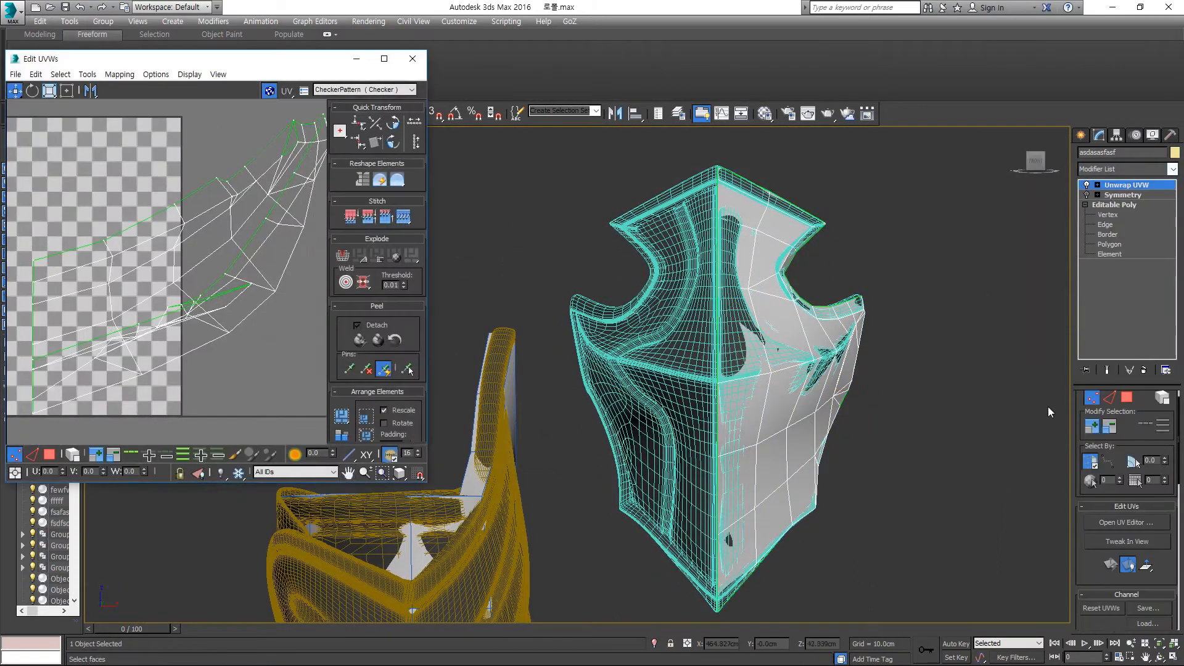
Step: Select all polygons of the guard half and apply a planar projection aligned to Y
key(ctrl+a)
scroll(1110, 419, down, 6)
click(1103, 395)
click(1109, 422)
middle_drag(80, 265, 216, 271)
scroll(185, 278, up, 3)
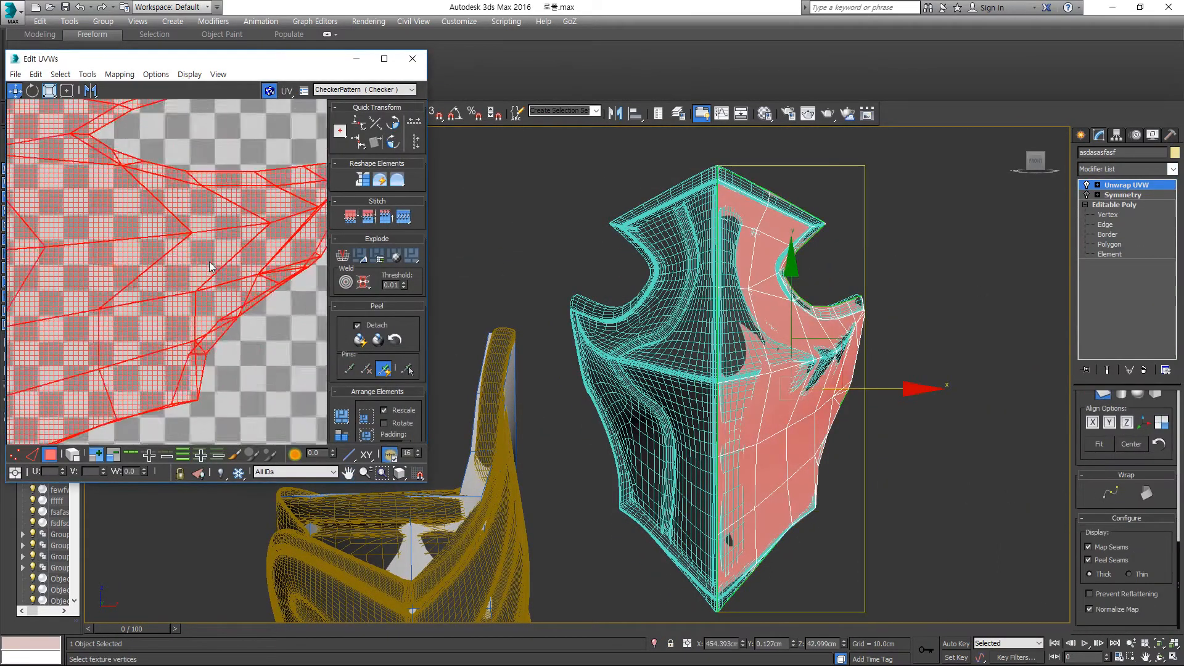
Step: Relax the guard's UV shell by polygon angles and scale the shell in the UV editor
scroll(143, 305, down, 3)
right_click(52, 381)
click(29, 273)
click(105, 113)
click(69, 122)
click(154, 167)
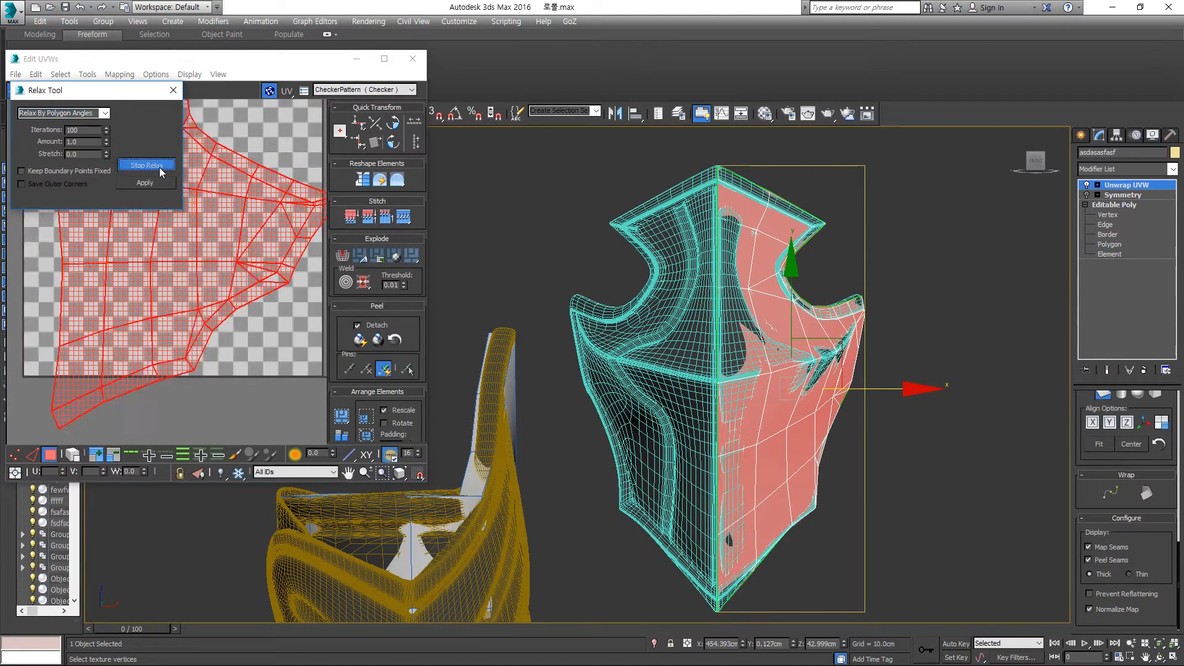
click(159, 170)
middle_drag(227, 210, 216, 344)
scroll(210, 277, down, 2)
click(174, 90)
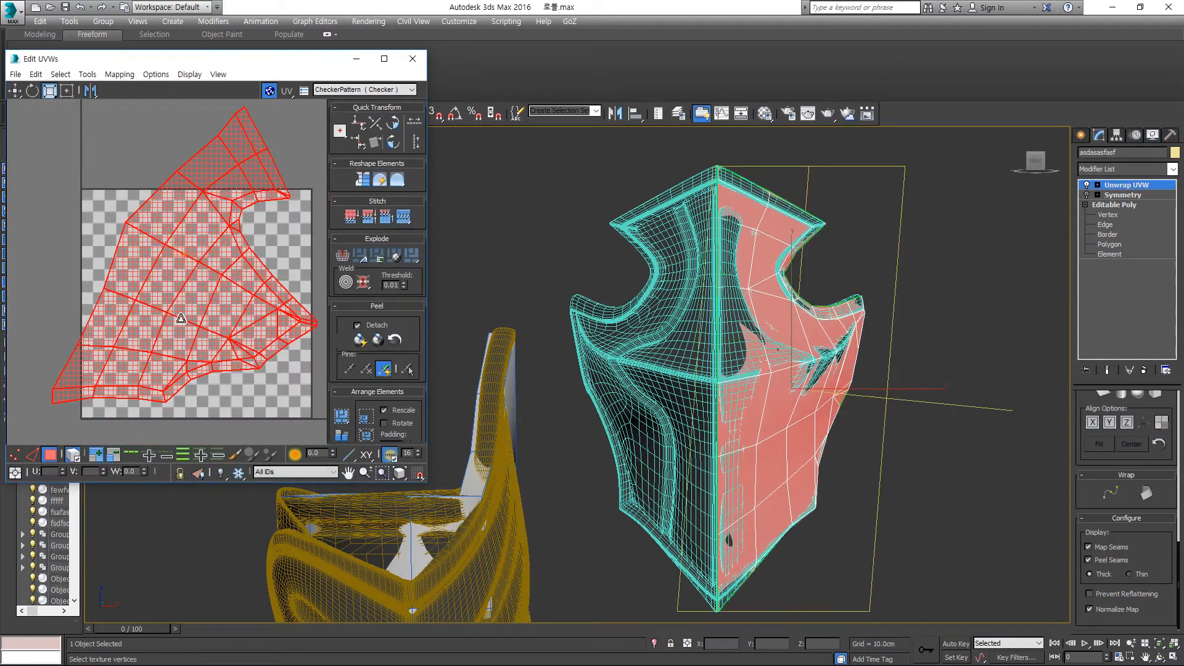
drag(180, 318, 175, 268)
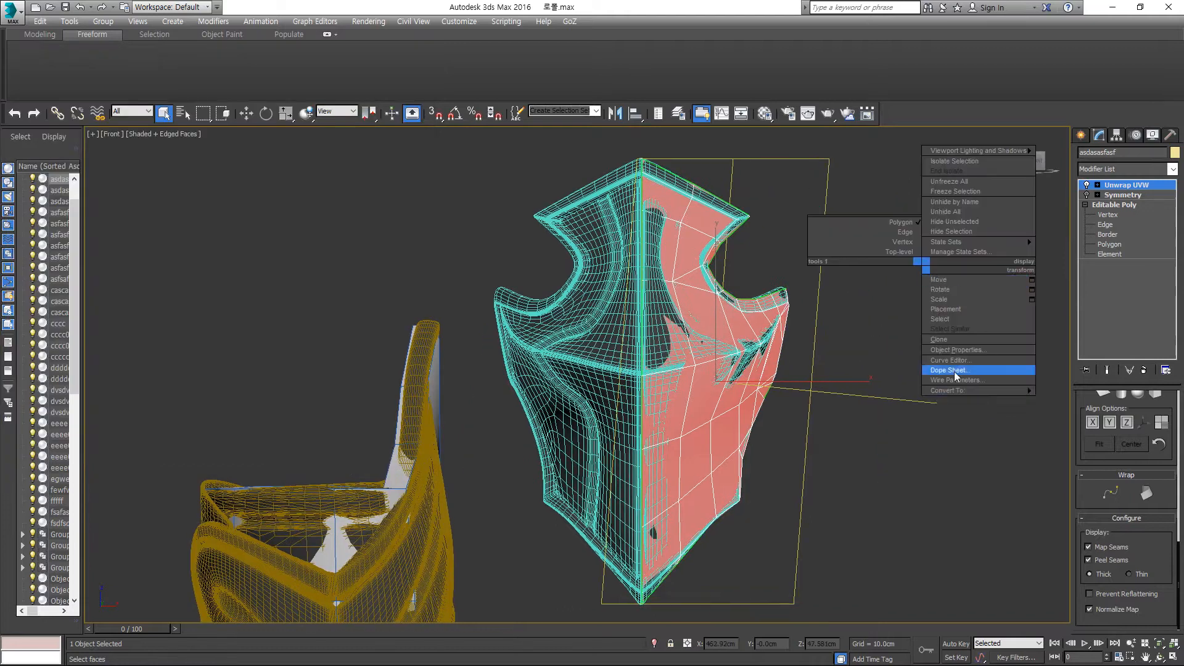
click(962, 370)
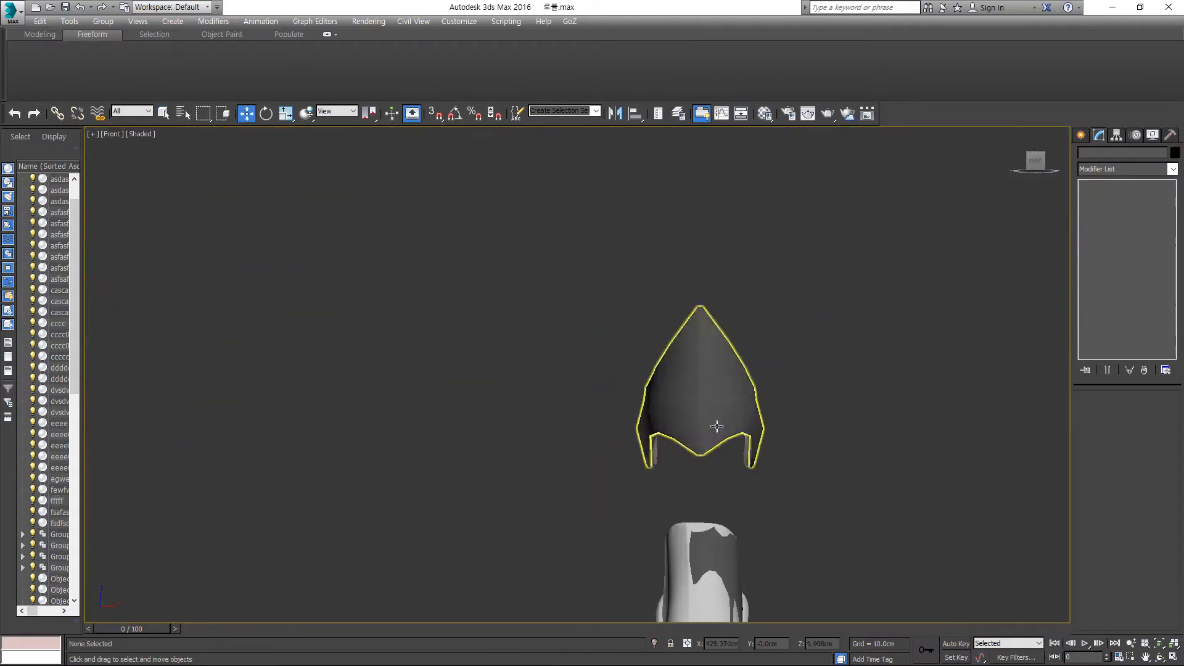
Step: Move the shelled mesh cccc along X away from the high-poly armor, convert it to Editable Poly and centre its pivot
click(708, 423)
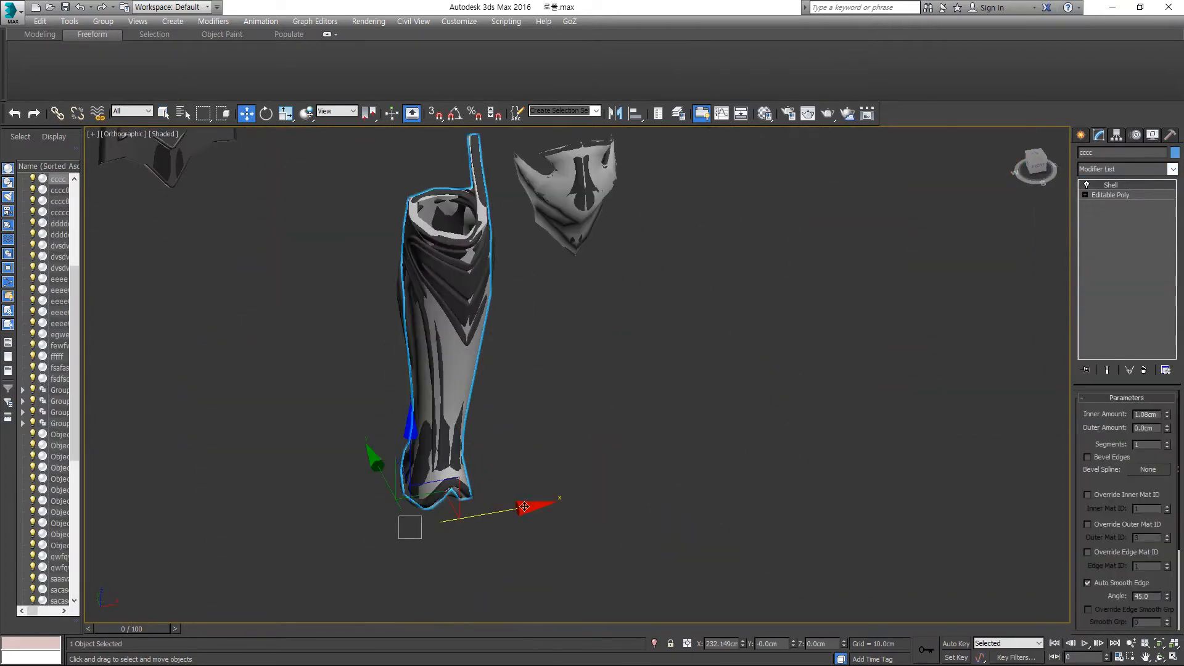
right_click(547, 402)
click(697, 558)
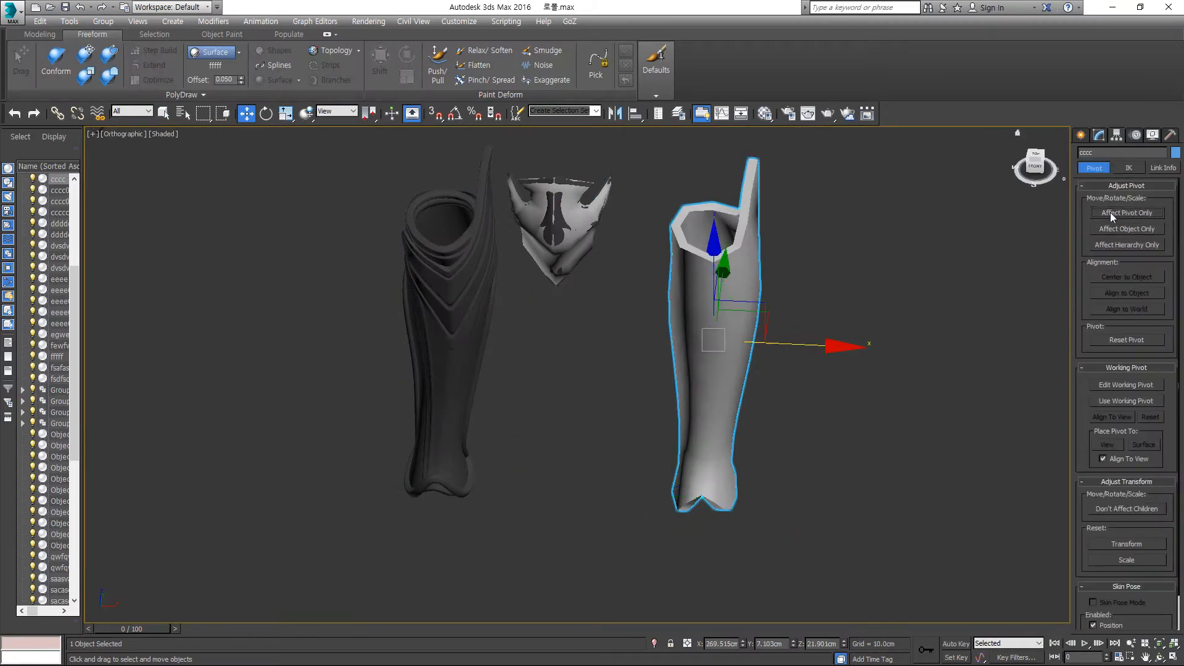
click(1101, 134)
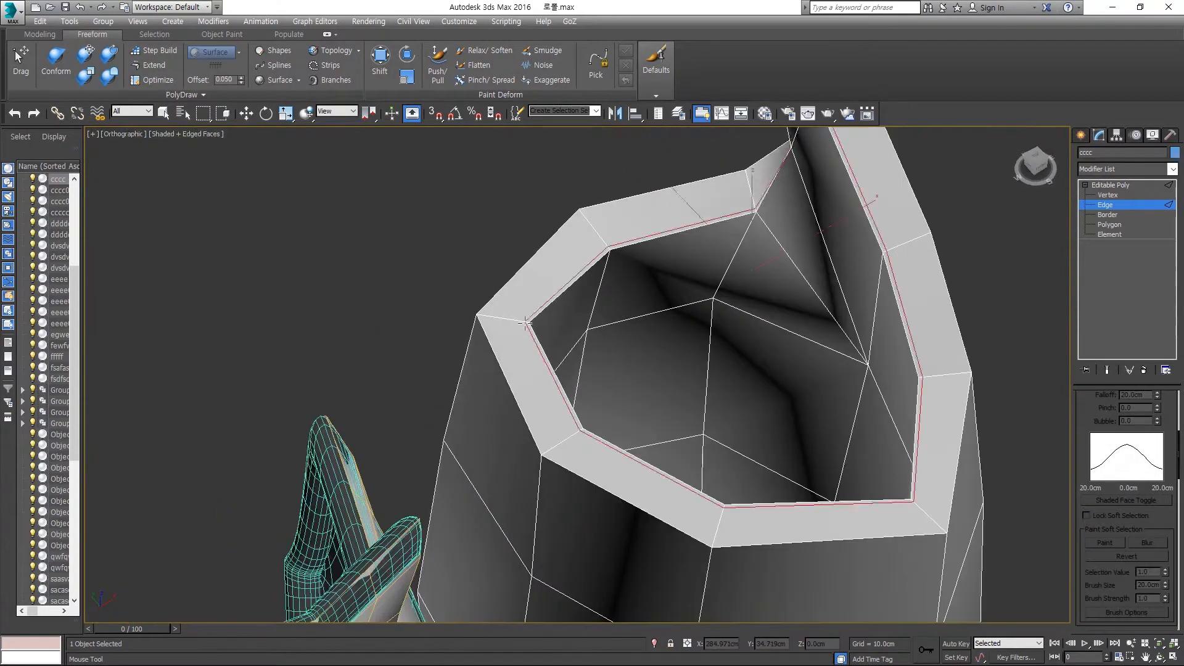
Step: Examine the rim polygons and inner edges of cccc at the upper opening and the bottom notch
right_click(524, 323)
scroll(525, 322, down, 3)
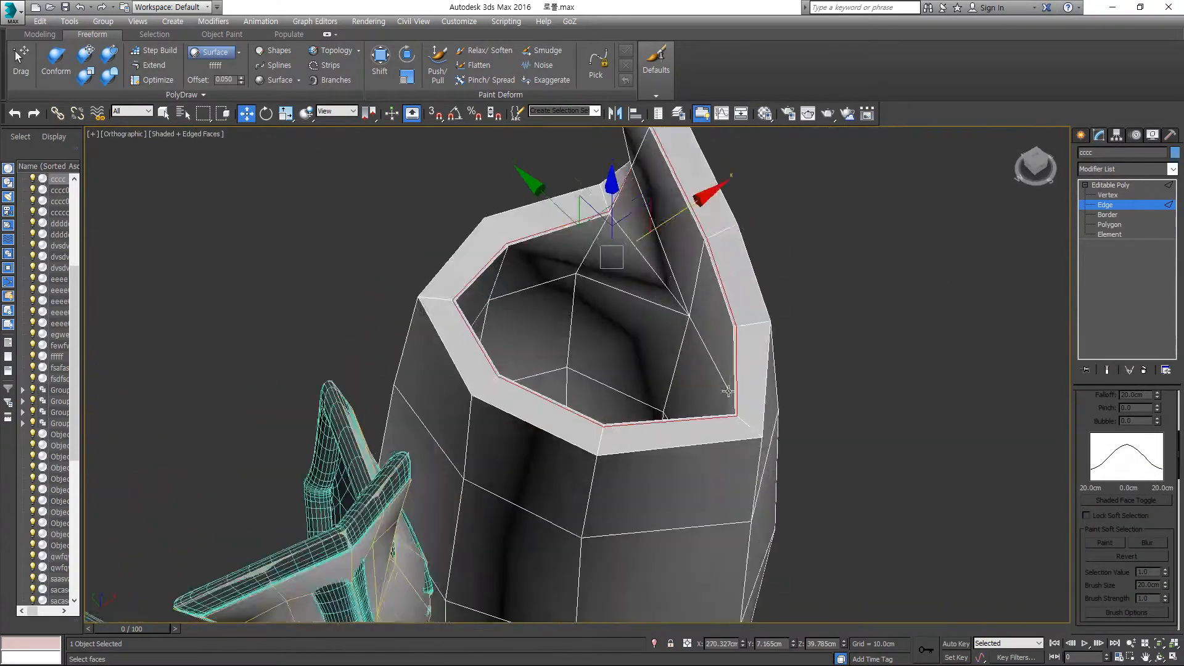
key(4)
scroll(759, 401, up, 5)
scroll(758, 401, down, 10)
alt+middle_drag(716, 382, 740, 481)
middle_drag(740, 481, 768, 541)
scroll(778, 339, up, 10)
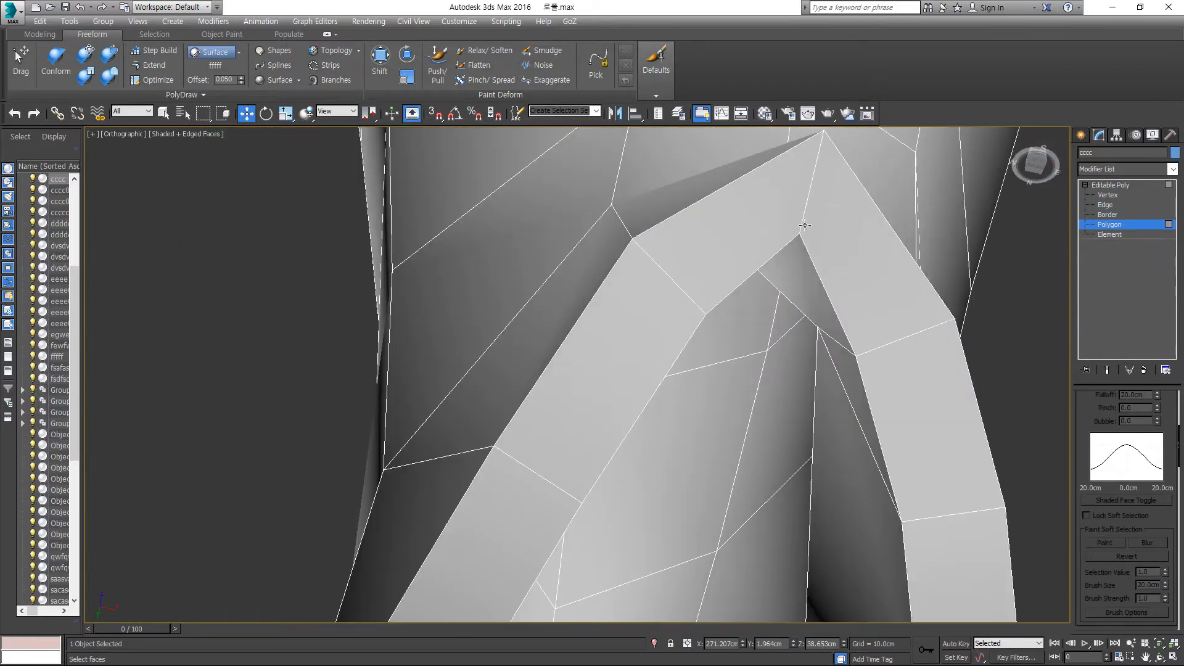
scroll(816, 355, down, 5)
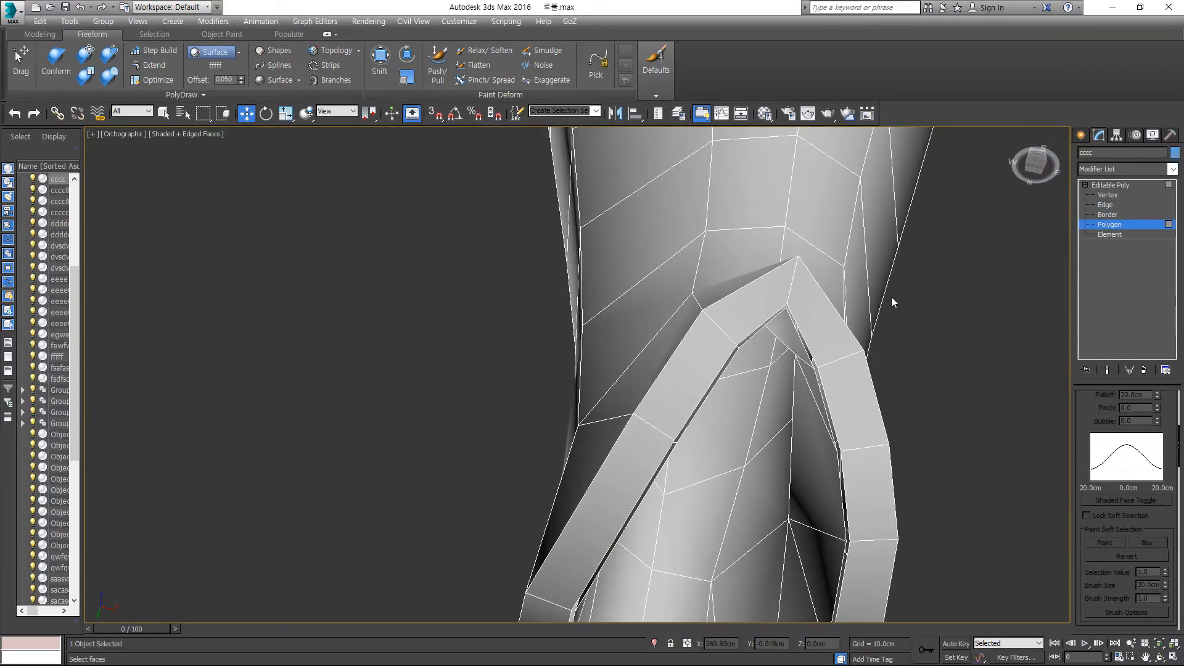
key(2)
alt+middle_drag(891, 298, 962, 394)
click(374, 560)
scroll(761, 508, down, 8)
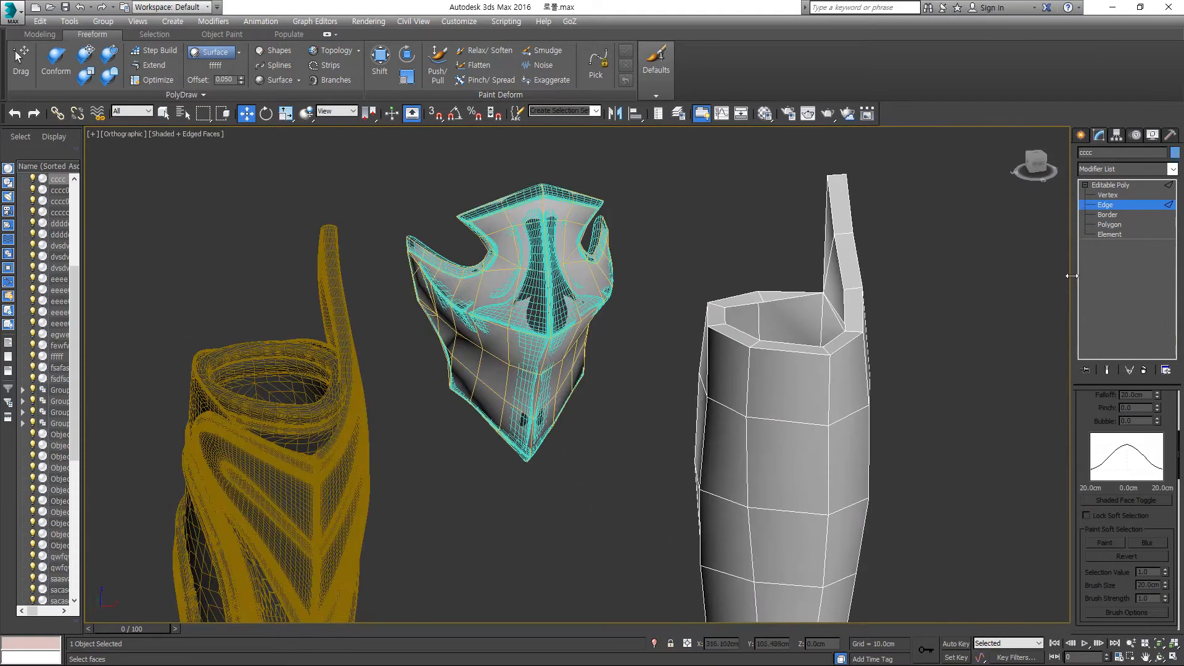
click(1110, 186)
scroll(835, 365, down, 6)
scroll(832, 395, up, 2)
alt+middle_drag(834, 370, 1011, 290)
click(1118, 171)
key(u)
key(Return)
scroll(845, 360, up, 5)
key(ctrl+z)
Step: Add an Unwrap UVW modifier to cccc and start a planar projection at polygon level in the front view
click(1105, 169)
key(u)
key(Return)
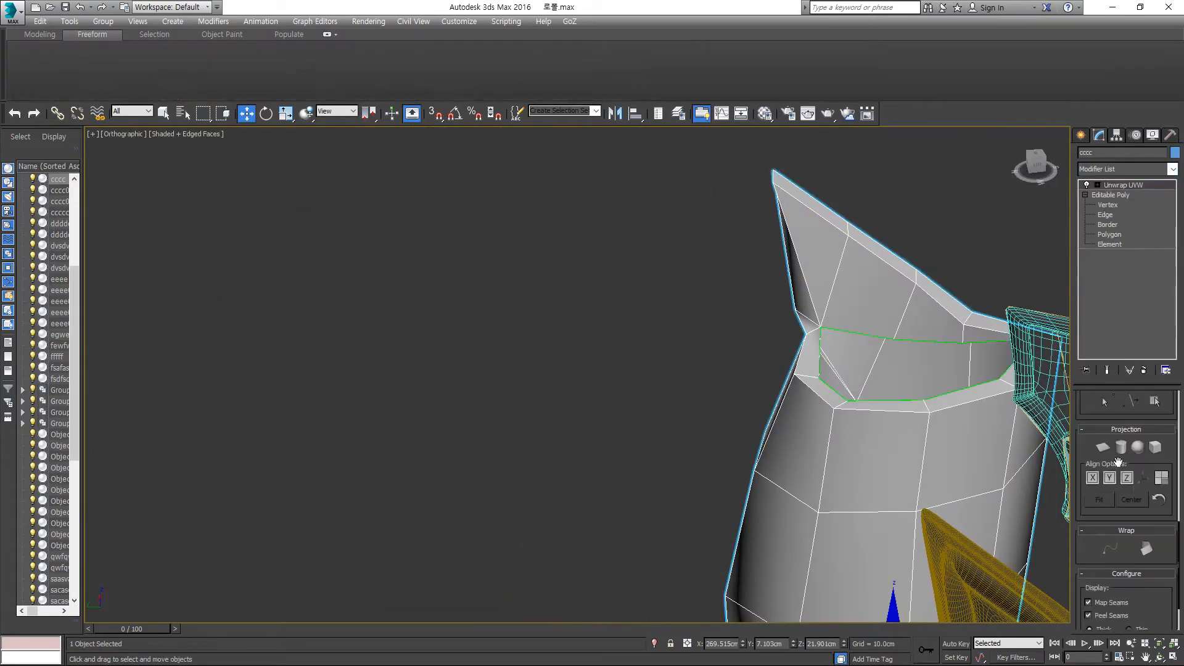
key(3)
key(f)
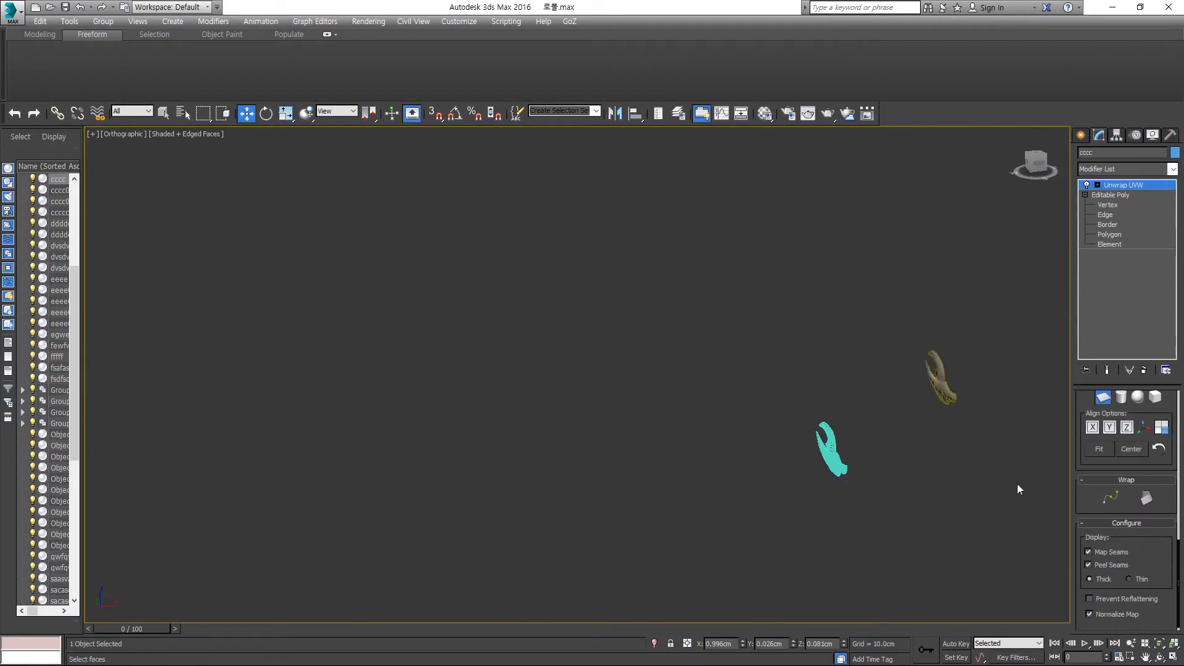
scroll(871, 512, up, 8)
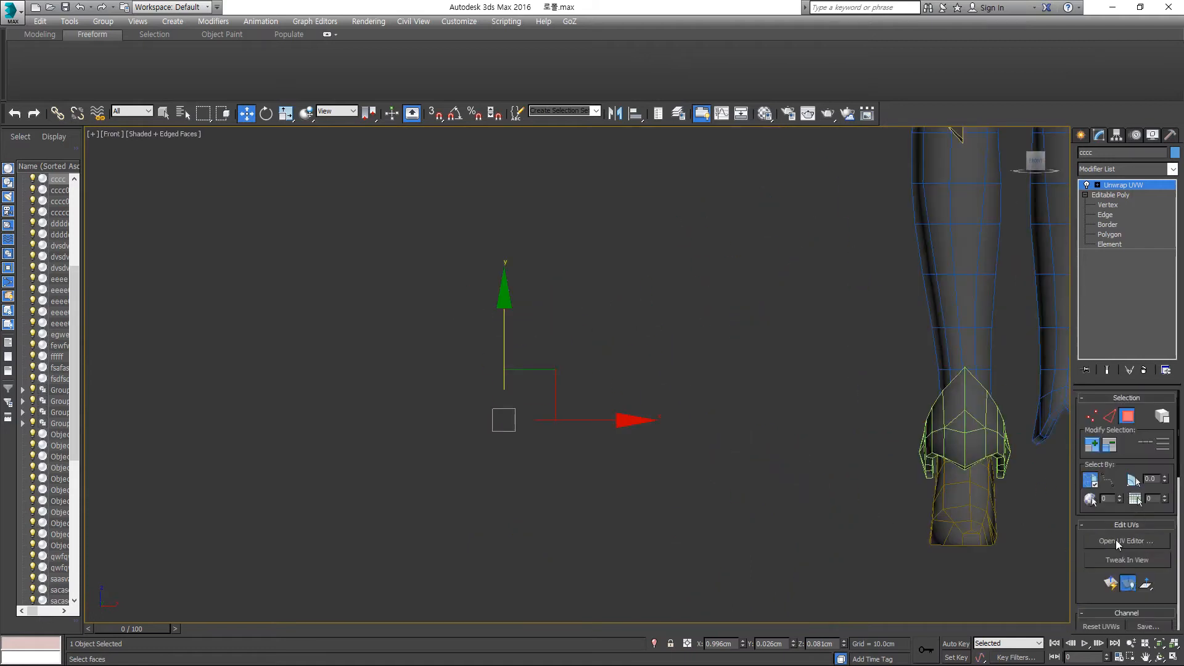
Step: Open the UV editor for cccc and bring the mesh into the front view
click(1117, 542)
scroll(702, 407, down, 8)
scroll(691, 411, up, 8)
scroll(603, 430, down, 6)
middle_drag(974, 447, 683, 446)
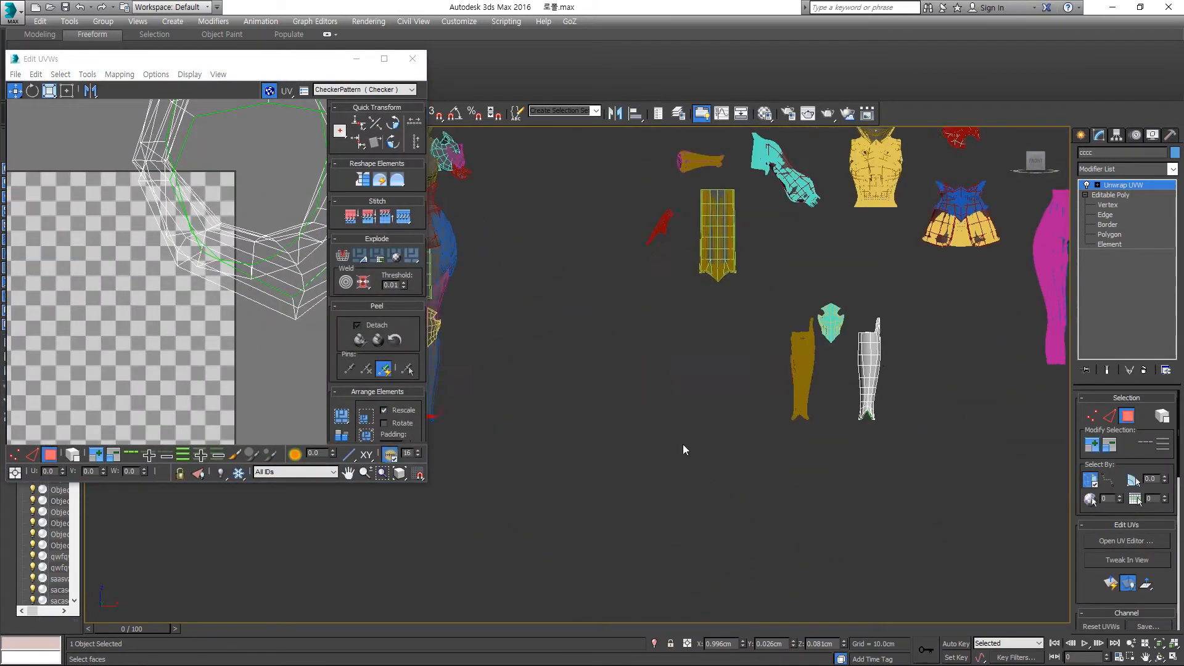
Step: Check the pivot placement of cccc, reopen its UV editor and select all of its faces
scroll(908, 371, up, 6)
click(1115, 134)
click(1126, 213)
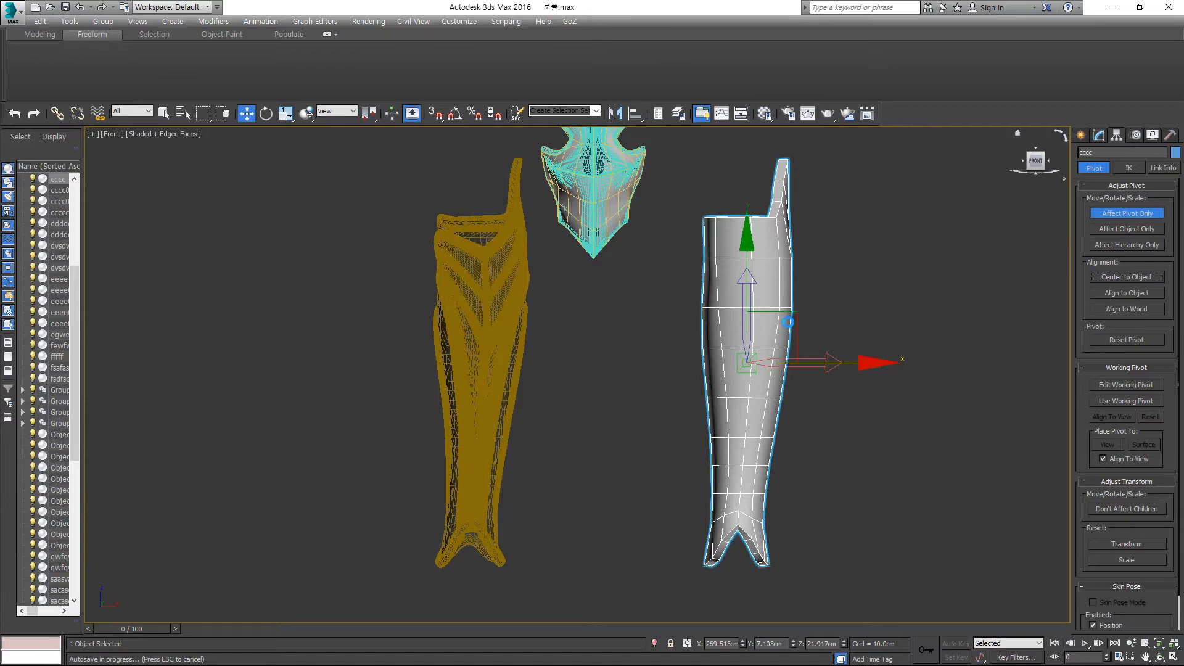
middle_drag(764, 380, 714, 382)
click(1098, 134)
click(1122, 540)
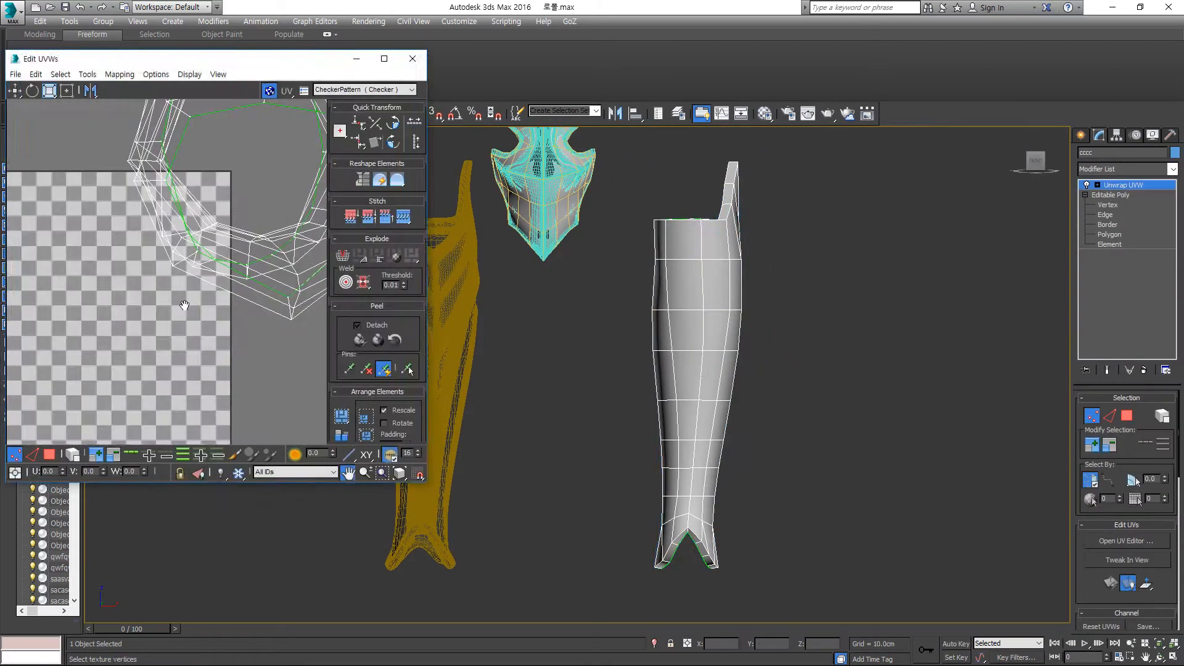
middle_drag(810, 419, 836, 442)
key(ctrl+shift+i)
key(ctrl+a)
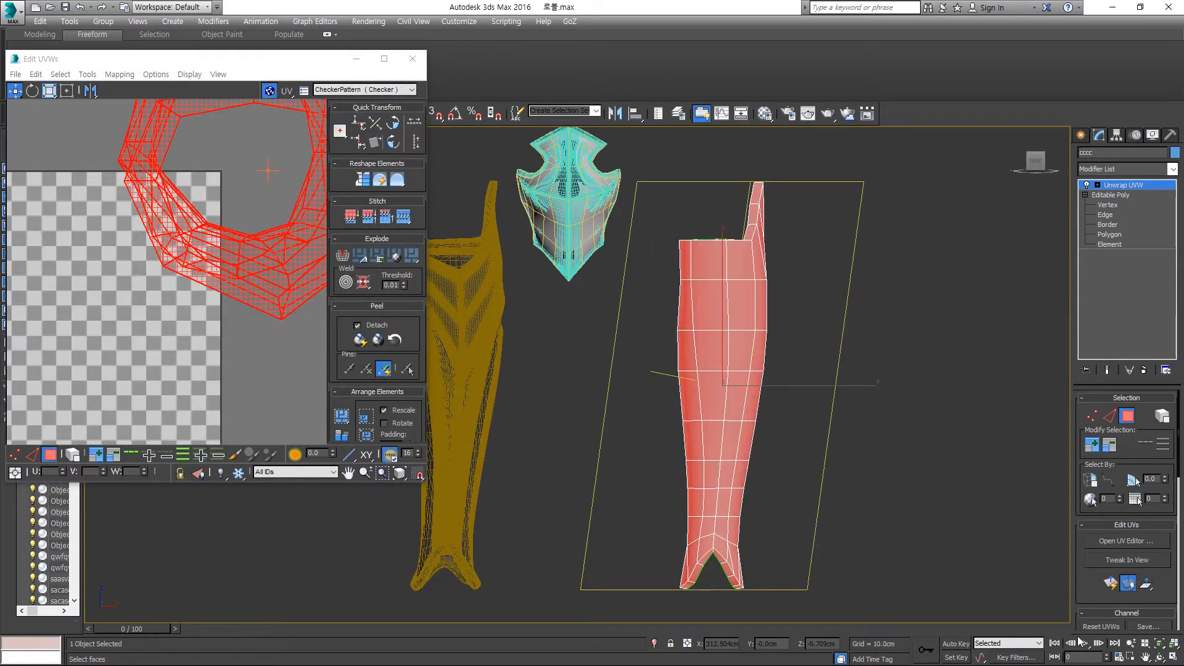
Step: Select the lengthwise seam edges of cccc in the UV editor and break the UVs along them
alt+middle_drag(820, 488, 771, 395)
key(2)
click(275, 259)
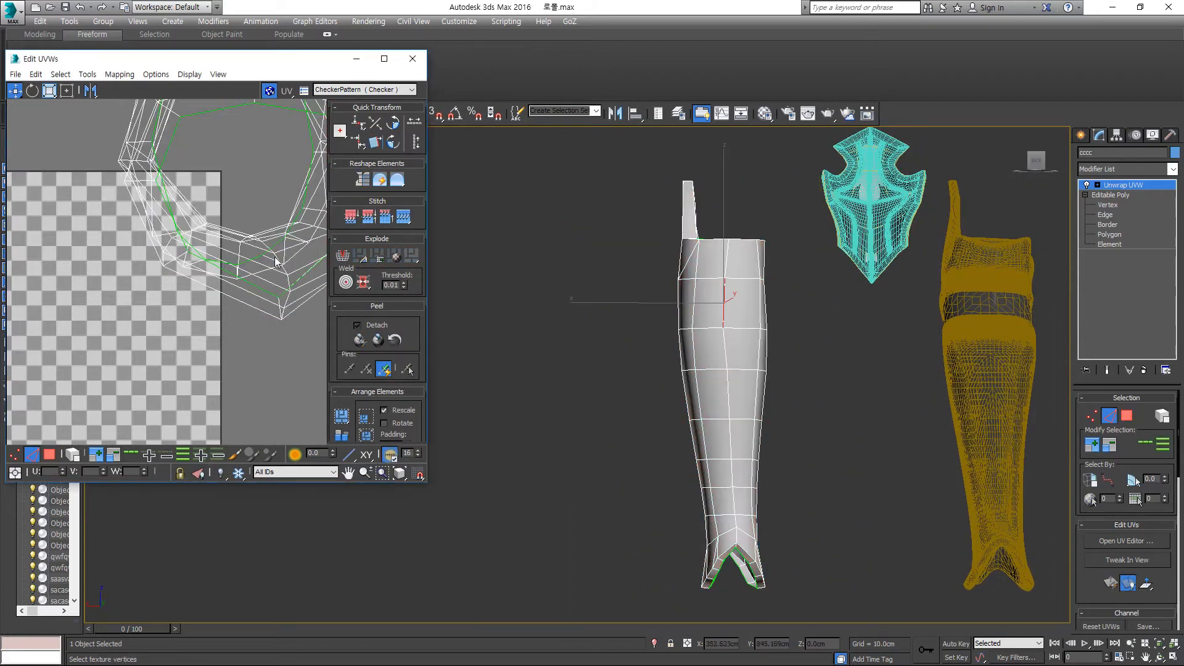
scroll(275, 259, up, 6)
middle_drag(275, 259, 220, 174)
alt+middle_drag(535, 298, 546, 368)
right_click(143, 309)
click(127, 346)
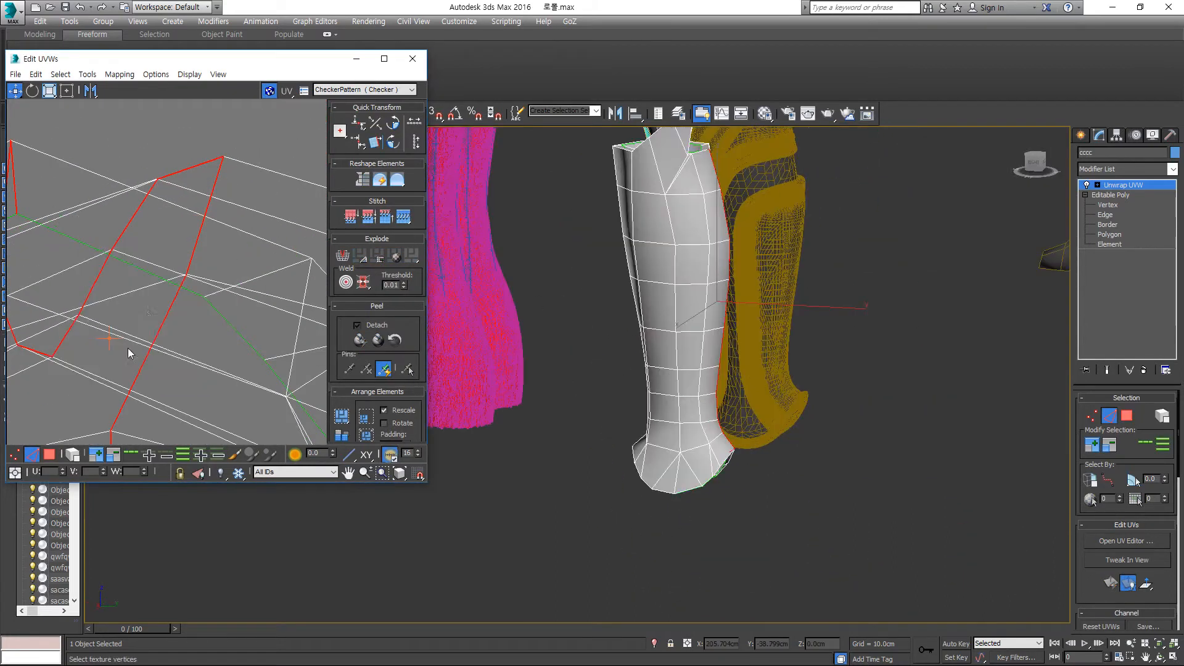
Step: Select all UVs of cccc and relax them by edge angles
scroll(203, 283, down, 8)
middle_drag(262, 291, 181, 291)
key(ctrl+a)
right_click(180, 291)
click(94, 367)
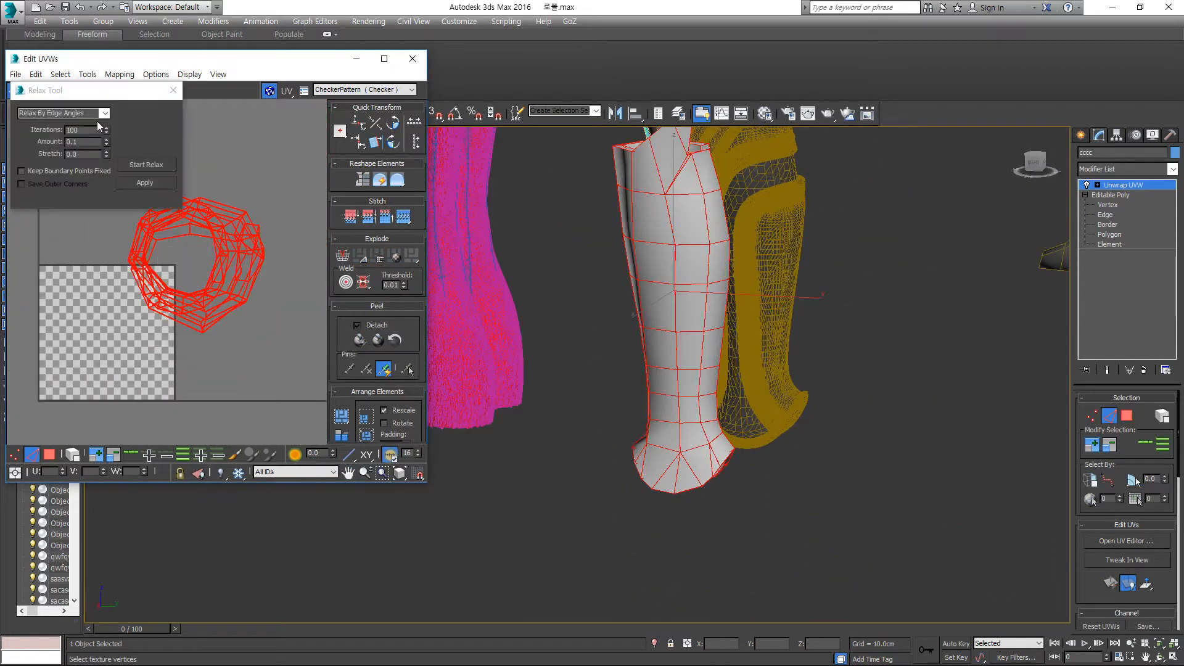
click(157, 168)
Step: Select the three rim polygons at the upper opening of cccc and break them off in the UV layout
scroll(272, 204, up, 5)
middle_drag(271, 204, 216, 320)
scroll(669, 246, up, 5)
alt+middle_drag(669, 247, 583, 435)
key(3)
click(578, 407)
ctrl+click(632, 422)
ctrl+click(685, 425)
scroll(333, 290, down, 3)
right_click(264, 276)
click(187, 310)
Step: Relax the UVs of cccc by polygon angles and select the whole layout for scaling
click(140, 164)
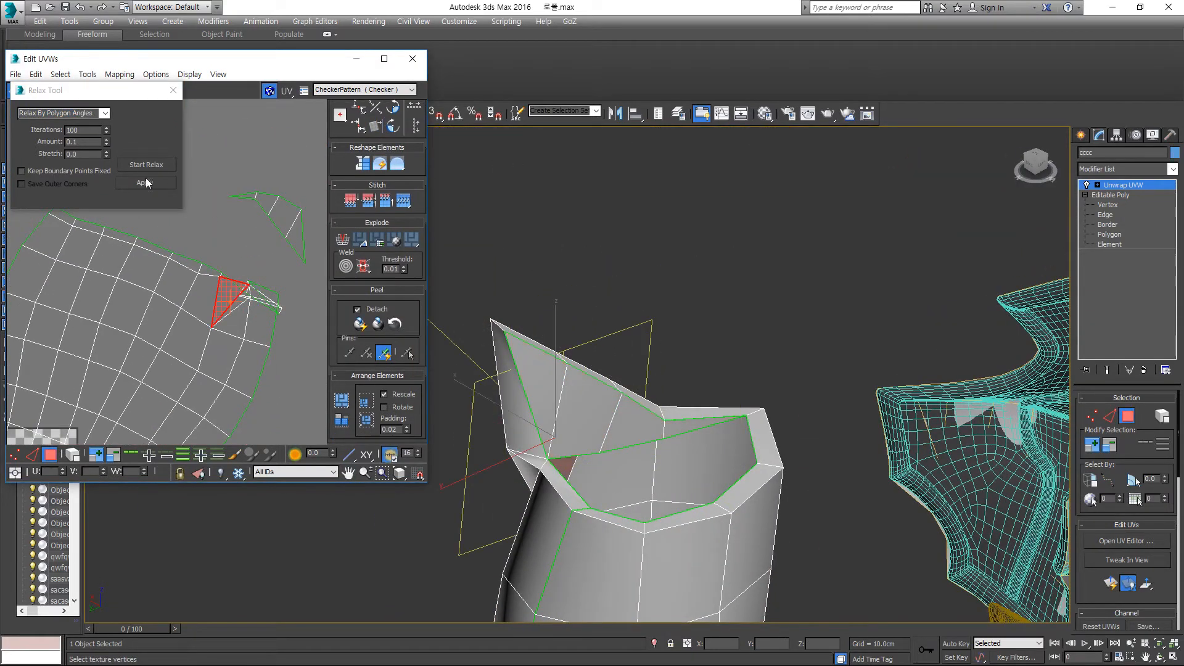
click(123, 333)
click(158, 167)
click(157, 167)
scroll(177, 275, down, 4)
click(173, 90)
key(ctrl+a)
click(48, 90)
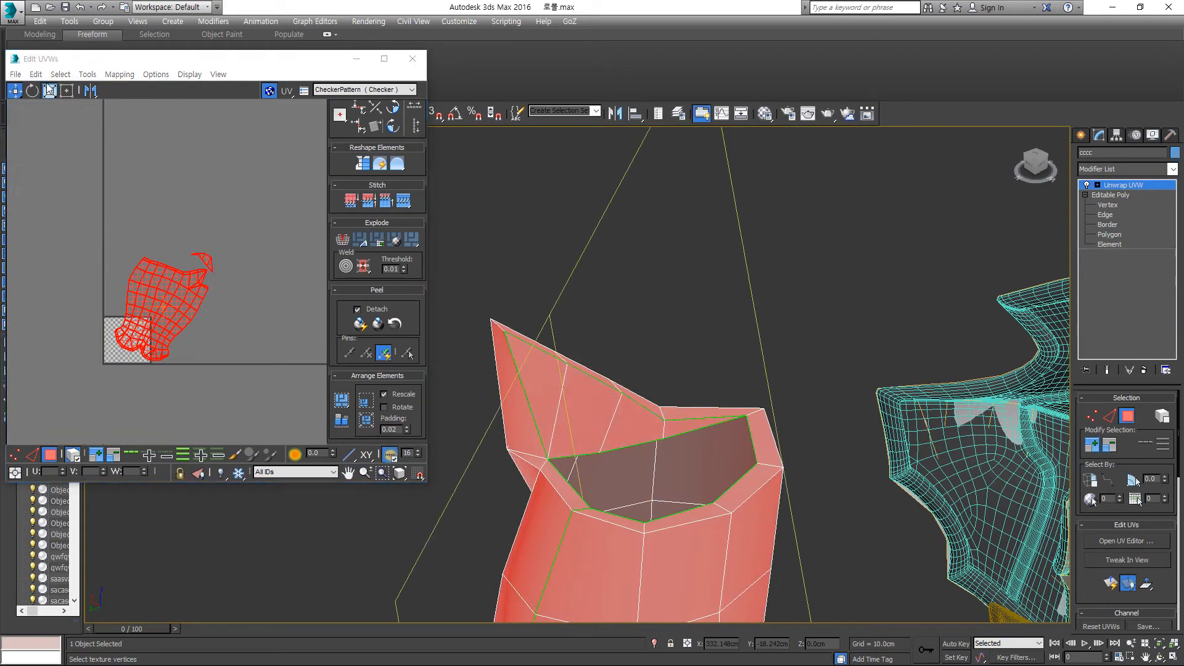
scroll(123, 197, up, 3)
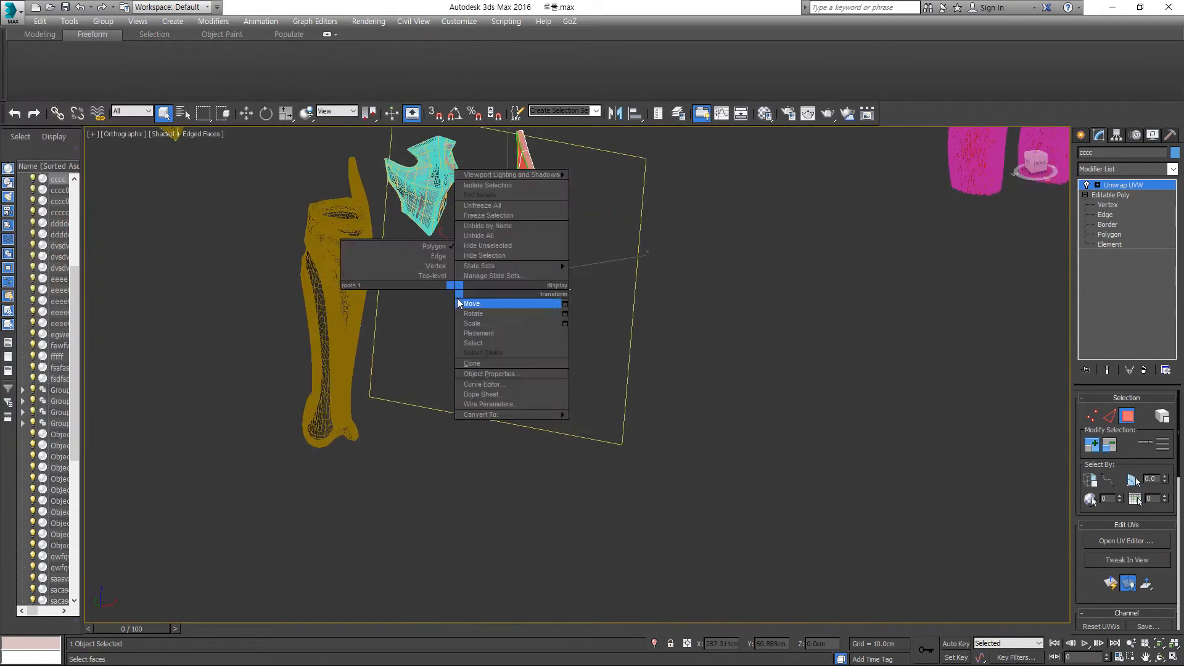
Step: Convert cccc to Editable Poly and move it about -30.31 cm along X onto the high-poly armor in the front view
click(484, 311)
click(1039, 163)
key(w)
drag(764, 329, 577, 312)
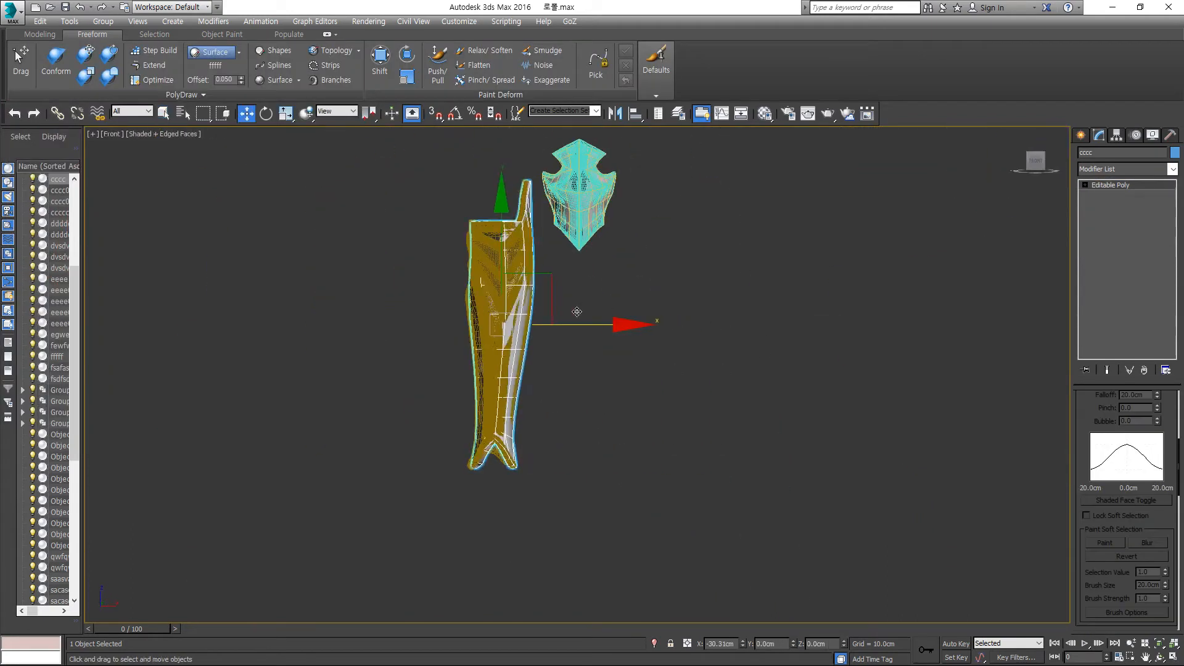
Step: Turn off the edge display and shift the limb armor pieces along X in the front view
scroll(576, 317, down, 5)
middle_drag(530, 318, 579, 407)
key(F4)
ctrl+click(604, 460)
drag(713, 448, 684, 449)
middle_drag(863, 493, 589, 455)
click(838, 512)
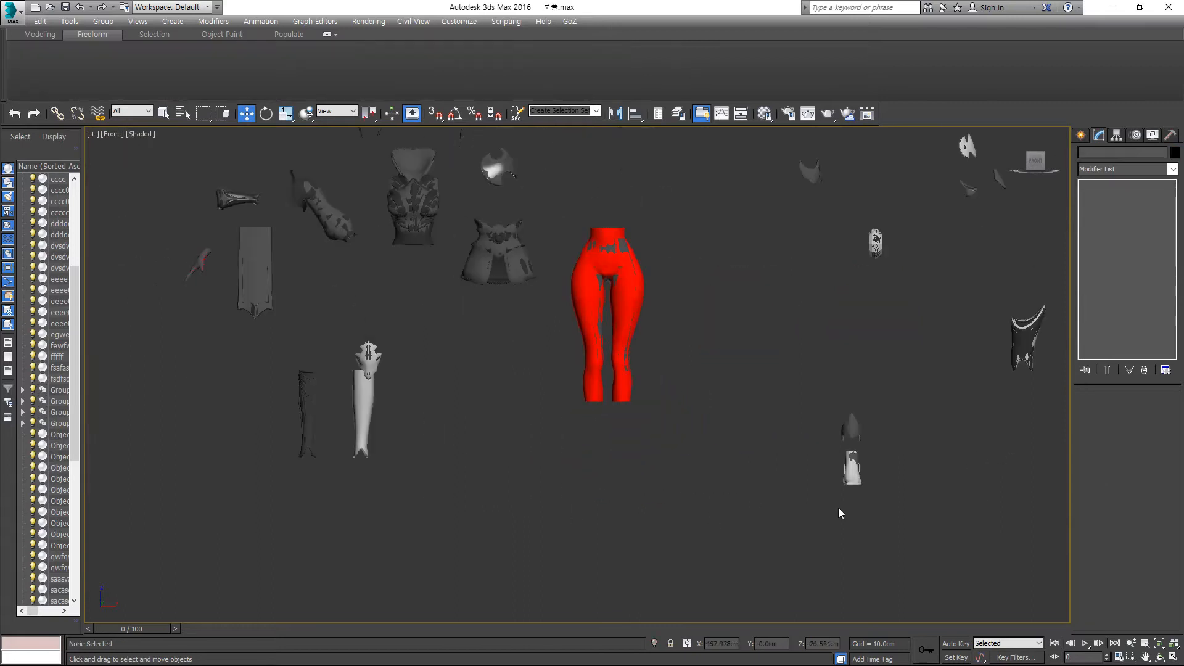
scroll(338, 385, up, 4)
click(392, 443)
drag(453, 425, 398, 425)
Step: Select the pointed guard scascascs and move it along X
scroll(483, 445, down, 5)
scroll(803, 459, up, 5)
click(802, 457)
drag(859, 439, 766, 442)
scroll(785, 450, up, 5)
click(785, 451)
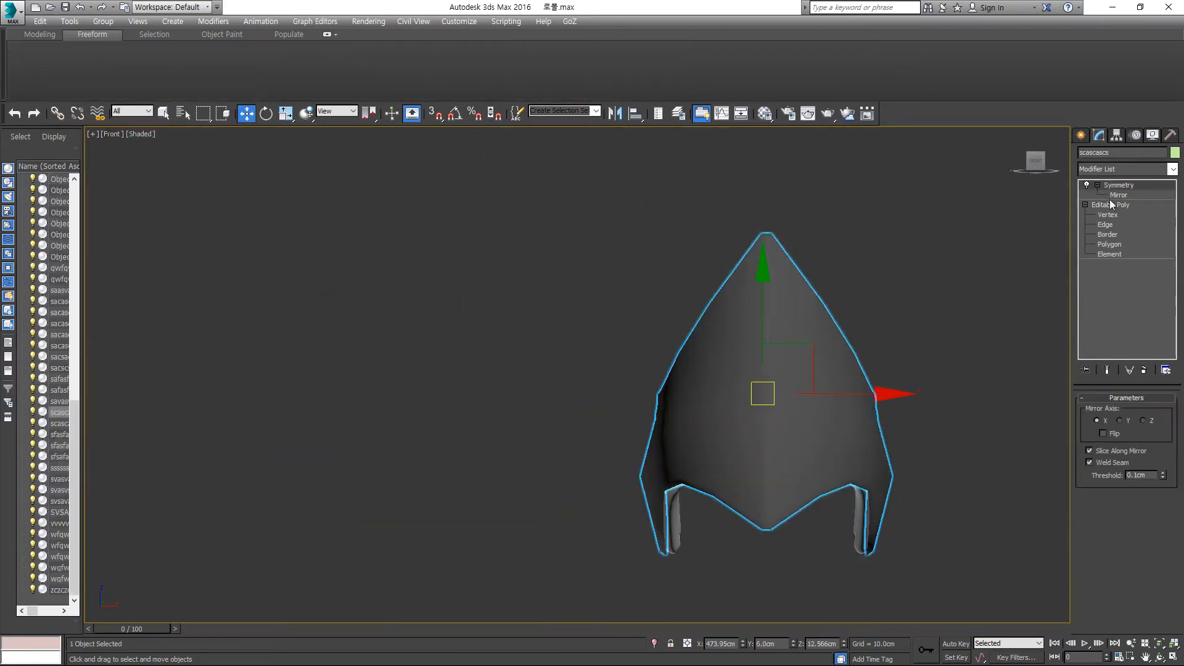
Step: Switch off the Symmetry modifier on scascascs and add an Unwrap UVW modifier
click(1087, 185)
click(1097, 170)
key(u)
key(Return)
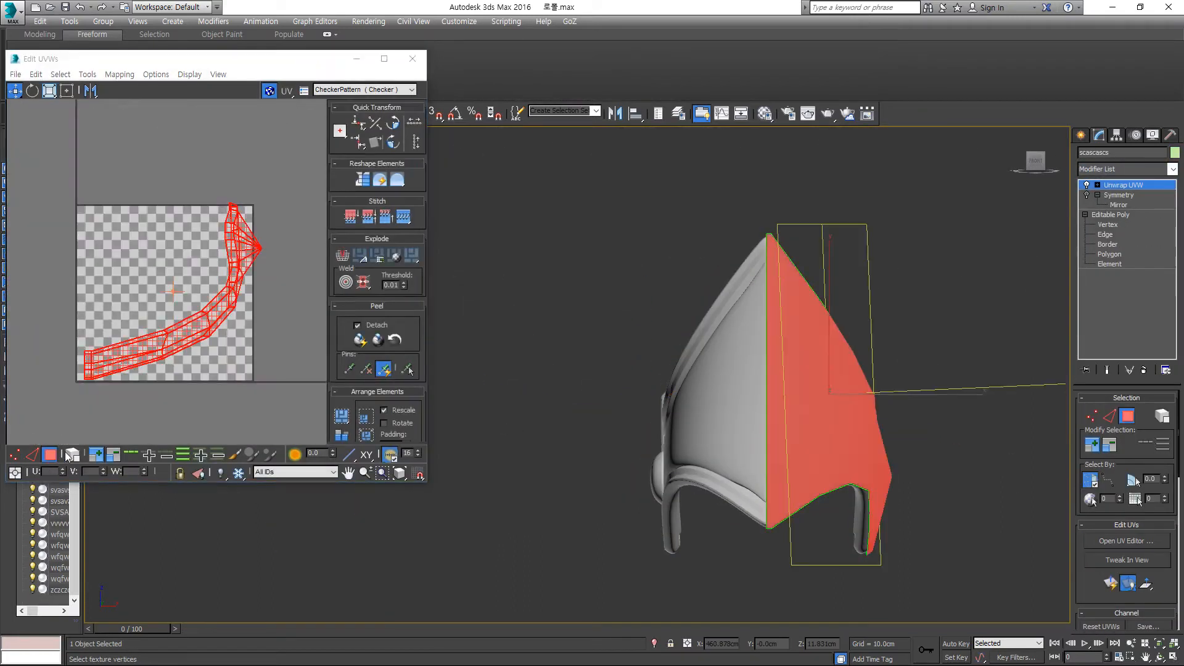
Step: Relax the UVs of the half guard scascascs by edge angles and check the resulting layout
right_click(153, 308)
click(69, 387)
click(136, 164)
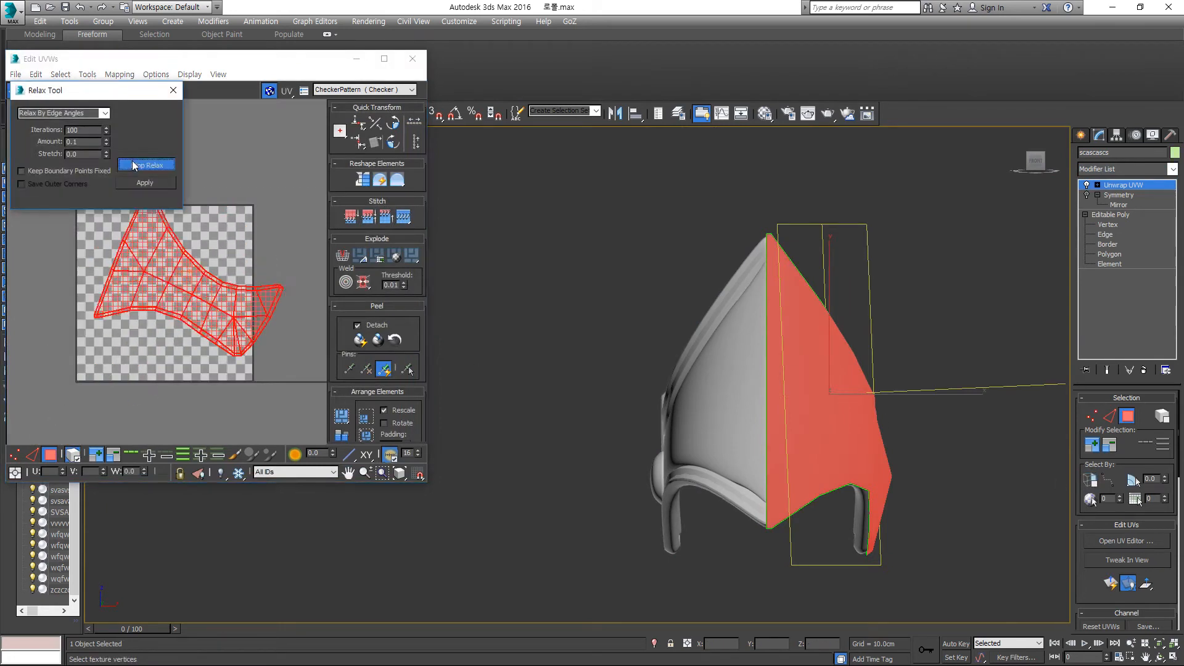
click(136, 164)
scroll(199, 309, up, 5)
click(175, 90)
scroll(129, 278, down, 2)
middle_drag(129, 277, 210, 286)
scroll(96, 385, down, 2)
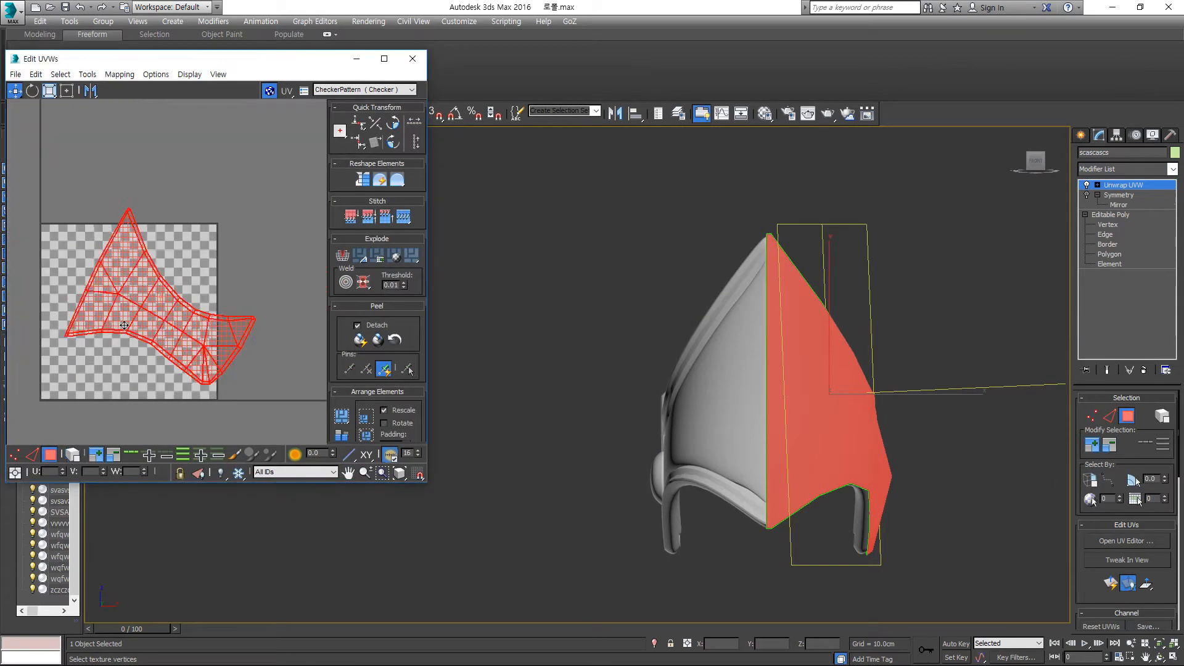
scroll(275, 329, down, 2)
Step: Collapse scascascs to Editable Poly, mirror it with Symmetry on X and align the mirror plane with the centre seam
right_click(1122, 185)
click(1041, 204)
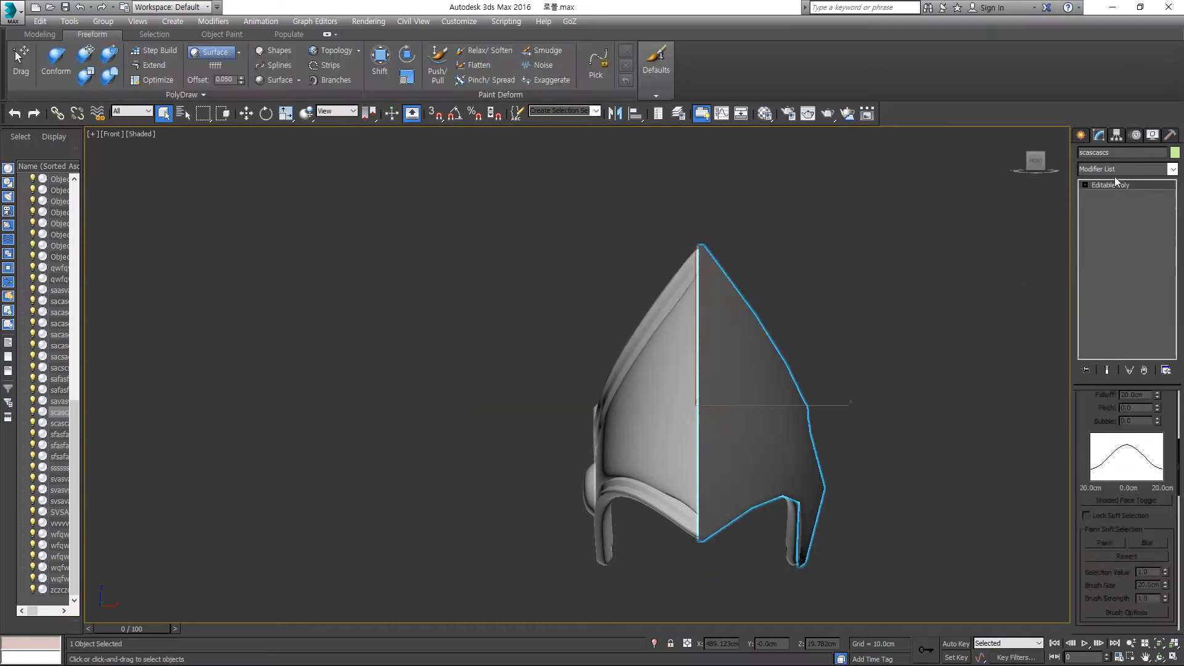
click(1118, 195)
key(w)
scroll(733, 399, up, 4)
drag(701, 413, 707, 413)
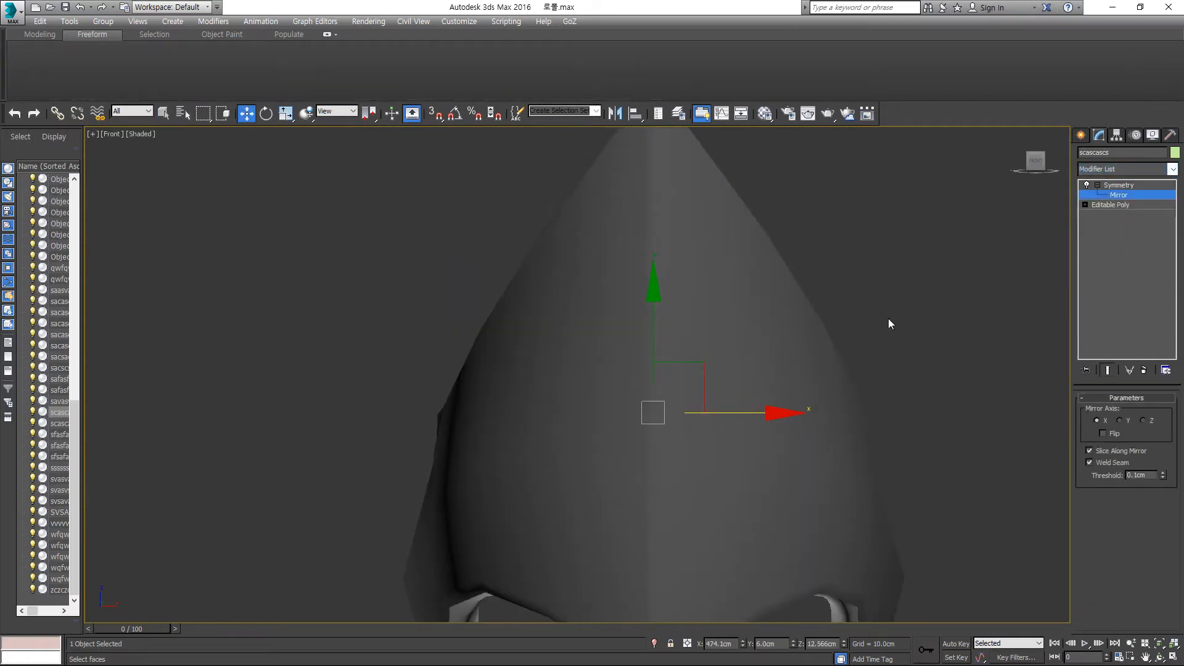
Step: Move the mirrored pointed guard near the limb armor and clear the selection
scroll(777, 376, down, 10)
scroll(771, 428, up, 4)
click(807, 441)
scroll(725, 407, down, 6)
drag(694, 354, 779, 418)
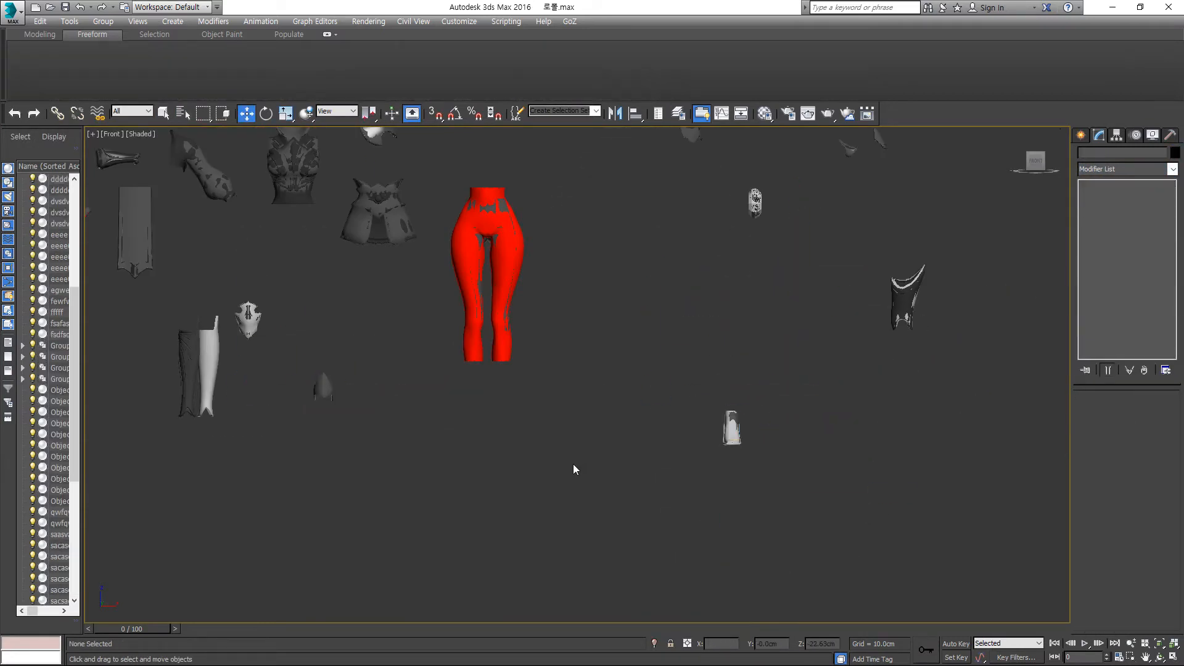
Step: Select the low-poly boot dddddd and move it along X beside the high-poly boot
middle_drag(730, 439, 646, 400)
scroll(646, 400, up, 10)
click(654, 332)
drag(769, 316, 648, 322)
click(647, 323)
Step: Add an Unwrap UVW modifier to dddddd, open its UV editor and show the edged faces
click(1096, 170)
key(u)
key(Return)
click(1126, 541)
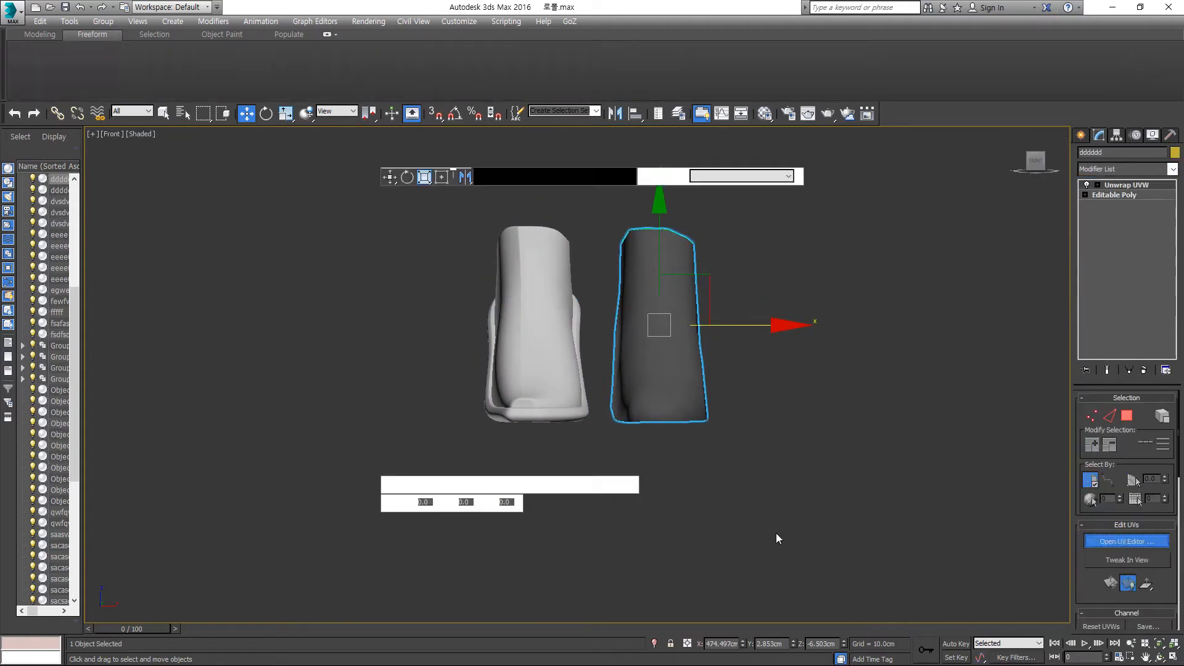
middle_drag(873, 374, 857, 372)
key(F4)
Step: Select the polygons on the underside of the boot's sole at the Unwrap UVW polygon level
click(1085, 195)
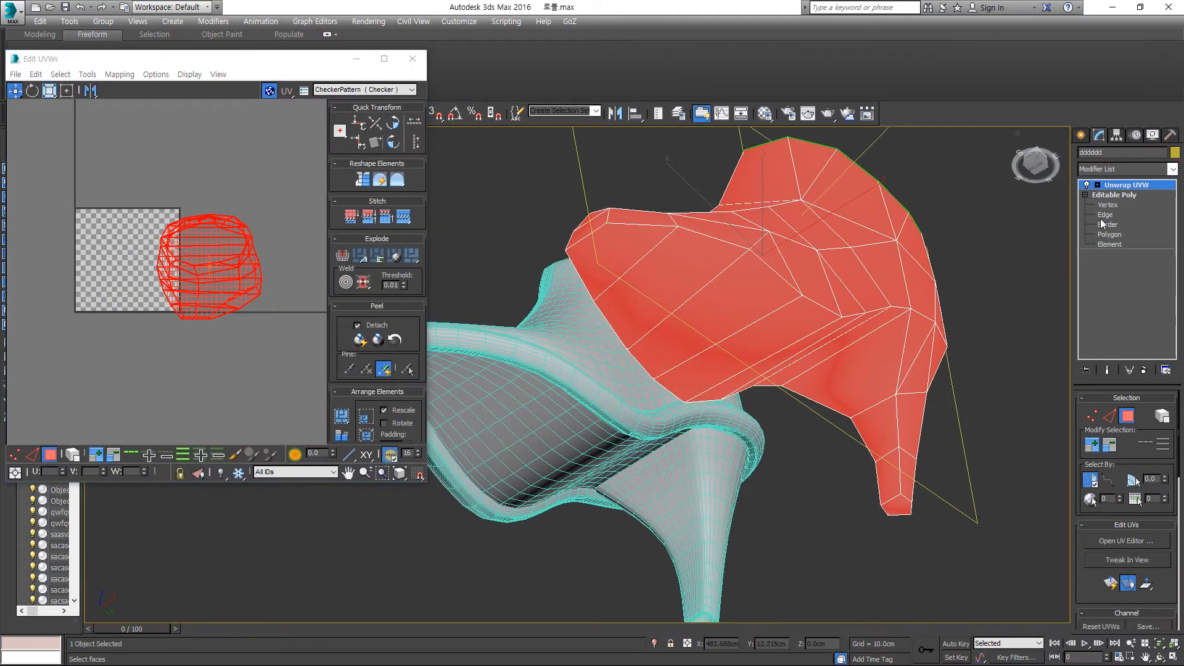
click(1109, 234)
click(1120, 215)
alt+middle_drag(647, 296, 580, 308)
drag(506, 265, 672, 352)
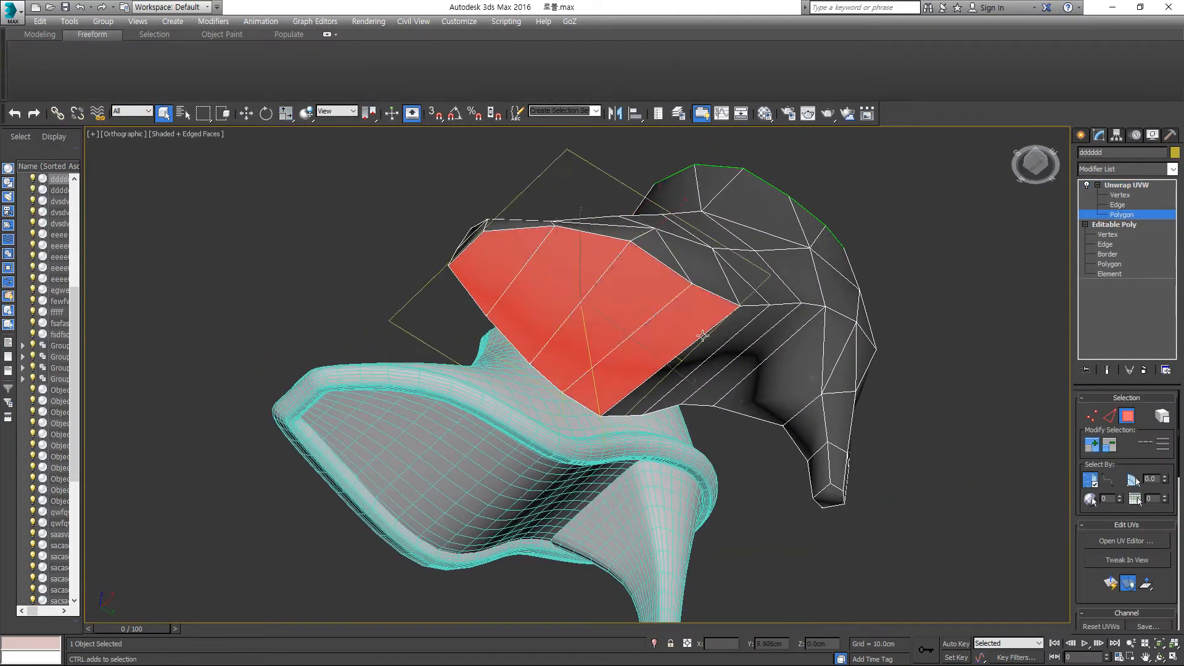
alt+middle_drag(616, 333, 666, 345)
click(684, 352)
click(515, 294)
alt+middle_drag(831, 309, 616, 346)
Step: Move the sole's UV polygons below the texture tile and select the boot upper's UVs
click(1123, 541)
drag(245, 271, 161, 428)
scroll(728, 320, down, 3)
drag(145, 201, 283, 332)
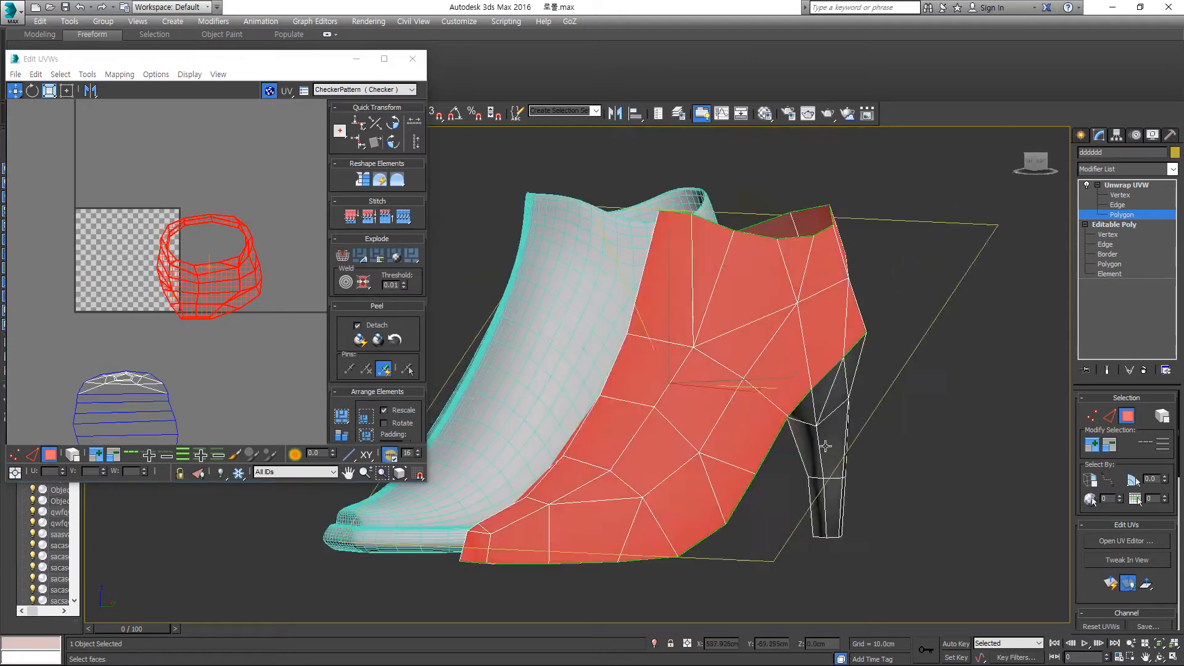
Step: Break the boot upper's UVs along a vertical seam on the shaft and select both UV islands
alt+middle_drag(678, 320, 832, 370)
scroll(728, 321, up, 4)
click(1117, 204)
ctrl+click(788, 364)
right_click(240, 248)
click(228, 283)
scroll(151, 285, down, 3)
drag(247, 213, 82, 386)
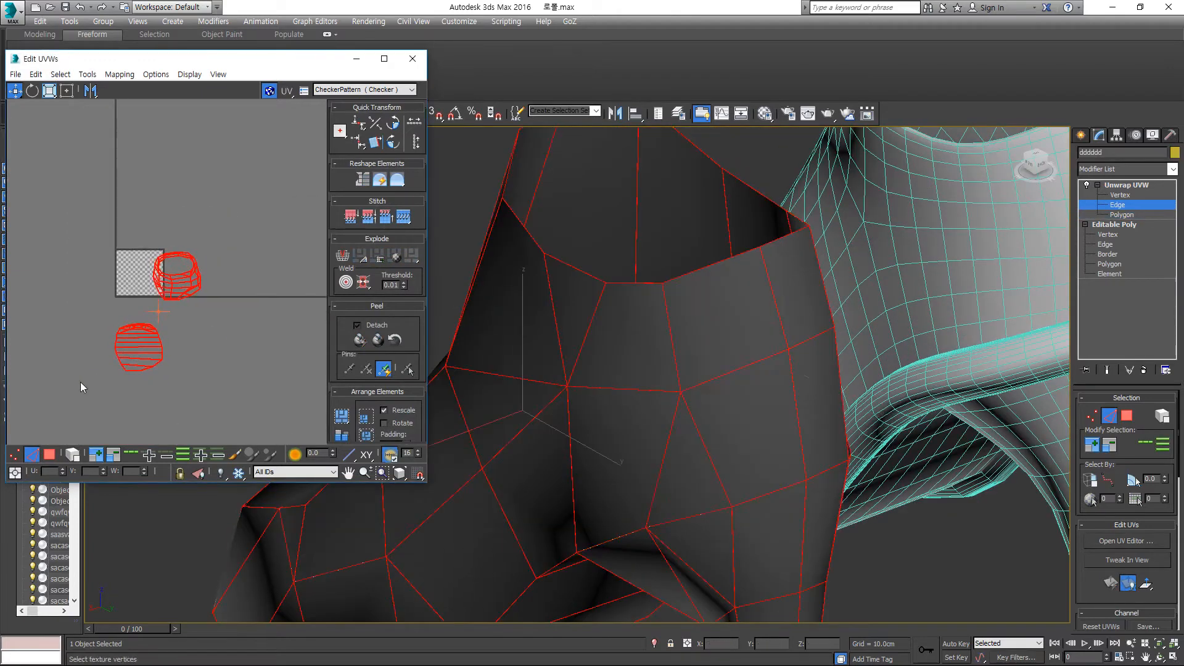
Step: Select the heel polygons of the boot, leaving out the adjoining front polygon of the sole
scroll(709, 345, down, 4)
drag(853, 489, 721, 323)
alt+middle_drag(721, 323, 820, 271)
click(1127, 416)
alt+middle_drag(820, 346, 759, 256)
drag(759, 256, 845, 400)
alt+middle_drag(845, 370, 880, 294)
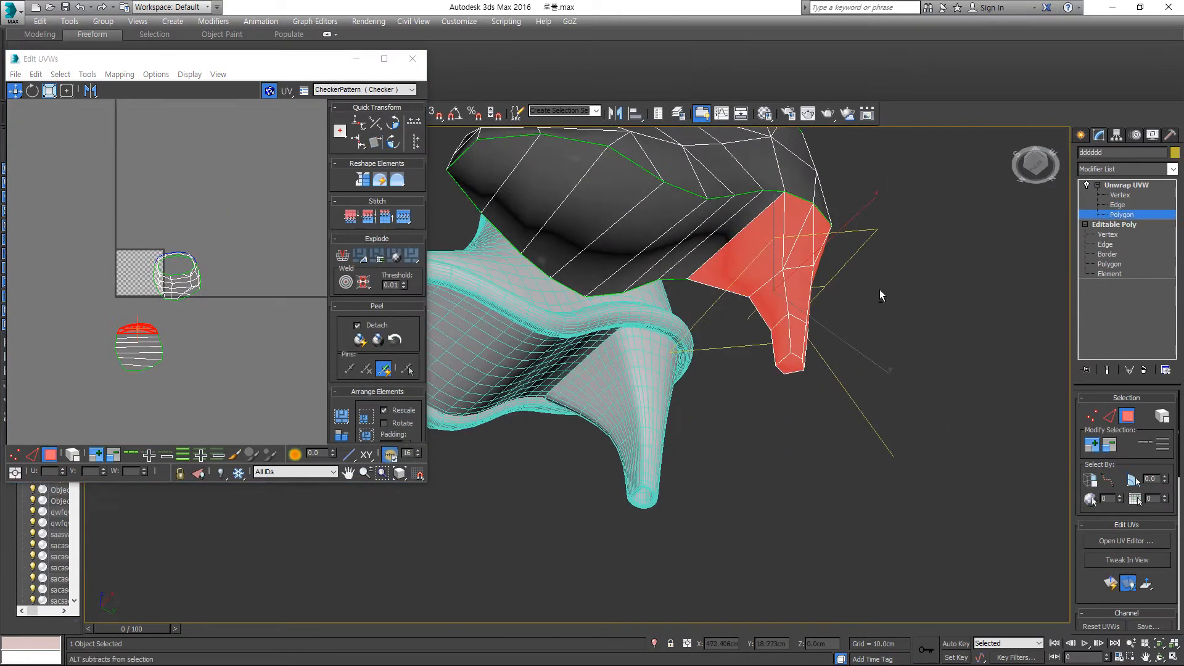
alt+click(747, 259)
Step: Try to shift the heel's UV polygons away from the sole and undo the move
alt+middle_drag(764, 309, 802, 308)
scroll(802, 308, up, 3)
drag(206, 315, 230, 314)
key(ctrl+z)
Step: Select all of the boot's UVs, relax them by edge angles and clear the selection
key(ctrl+a)
right_click(178, 328)
click(119, 375)
click(147, 168)
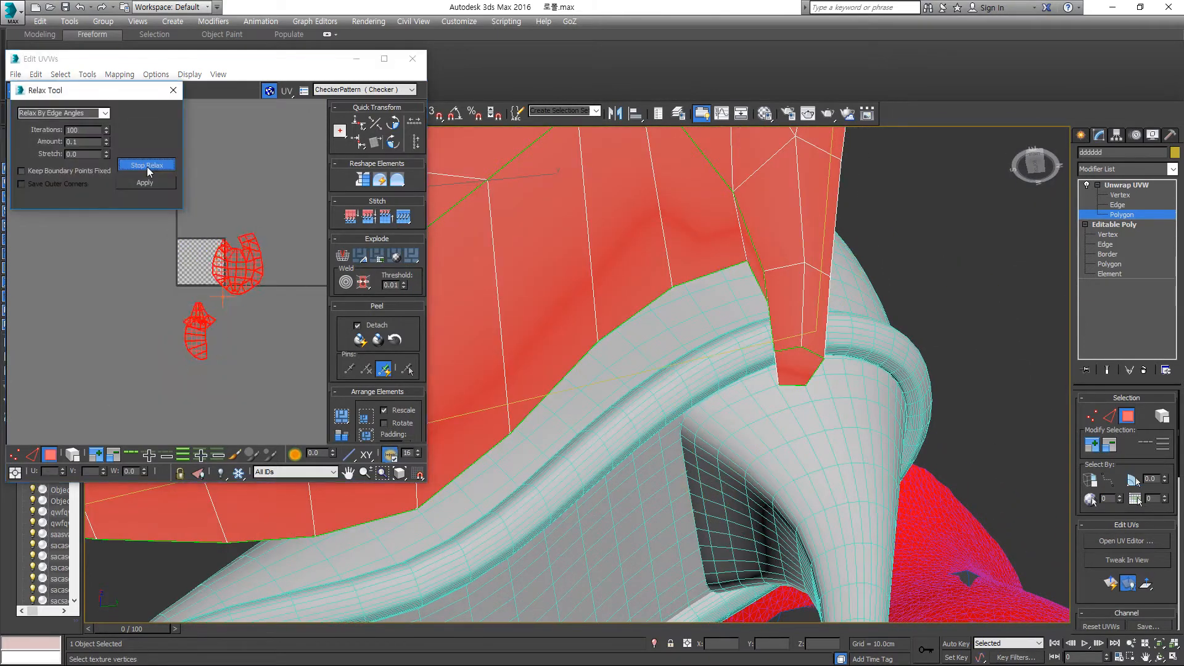
click(39, 437)
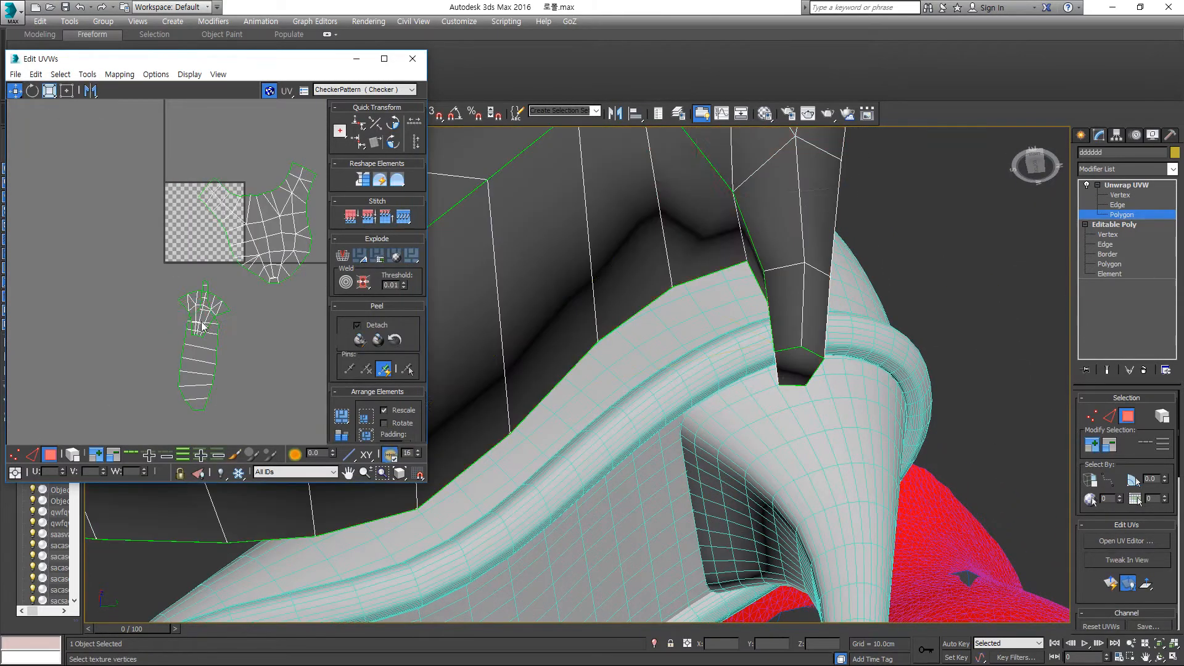
Step: Move the sole island aside and place the boot upper island below the texture tile
click(16, 91)
drag(200, 360, 93, 354)
drag(261, 221, 274, 307)
scroll(274, 307, up, 3)
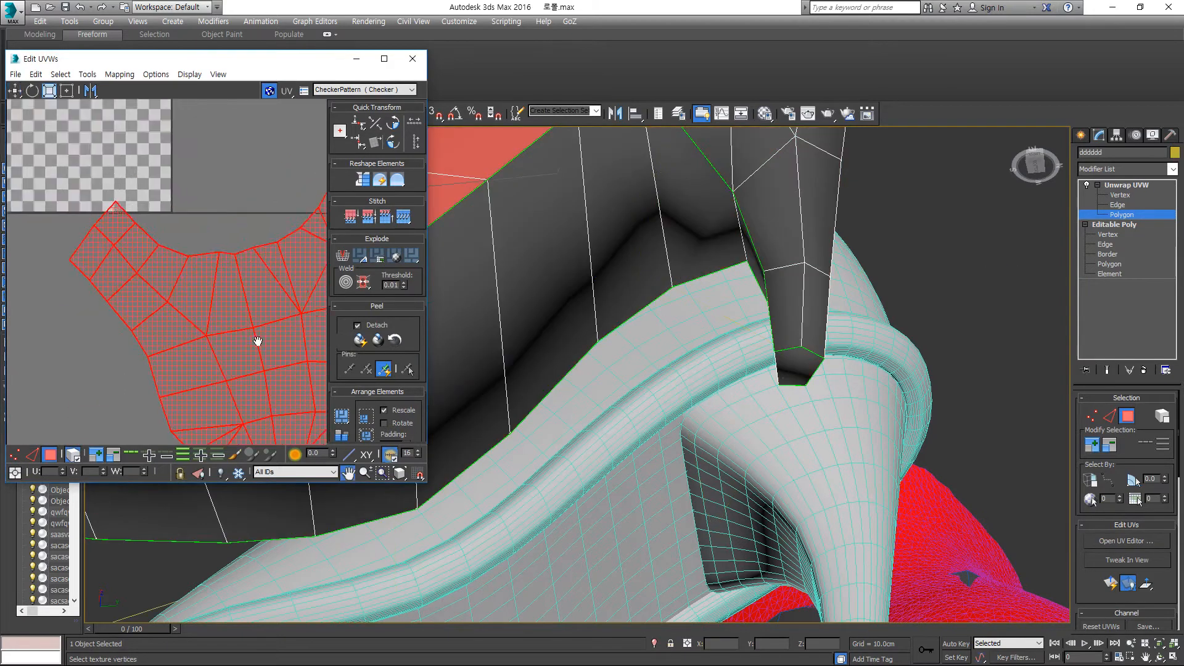
Step: Relax the boot upper's UV island once more and close the Relax tool
scroll(153, 256, down, 3)
middle_drag(256, 338, 236, 265)
right_click(236, 265)
click(151, 341)
click(147, 166)
click(174, 90)
Step: Turn off element selection and select the polygons at the narrow end of the sole's UV island
scroll(90, 316, up, 3)
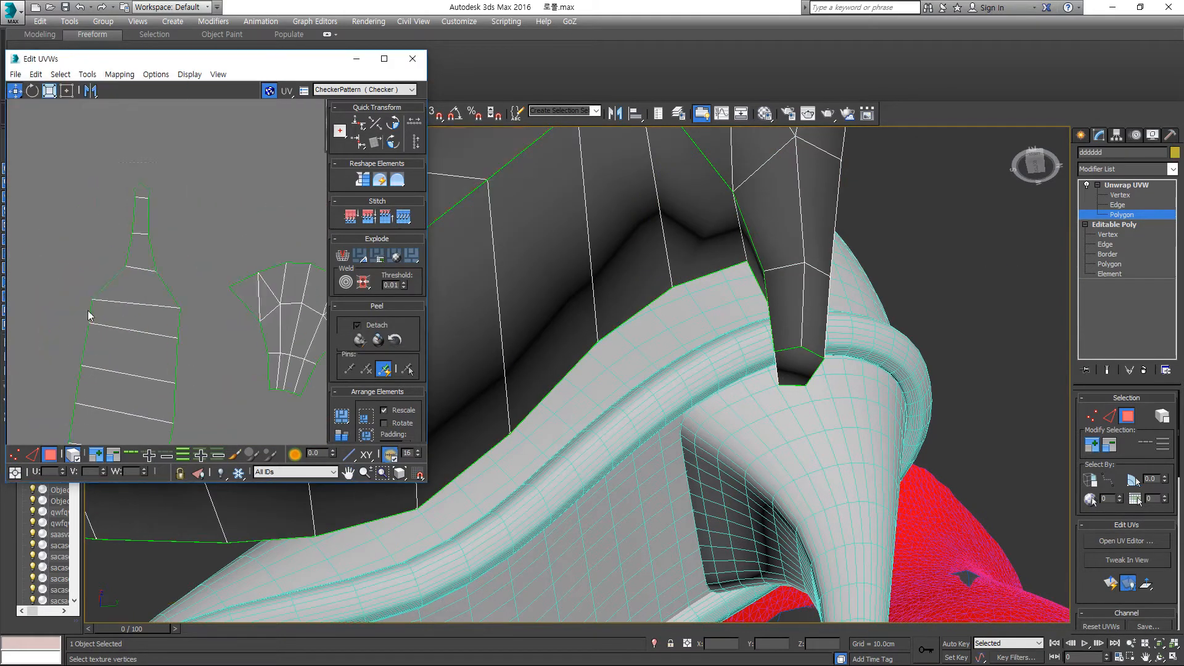
click(93, 315)
click(71, 454)
drag(111, 171, 154, 264)
right_click(150, 283)
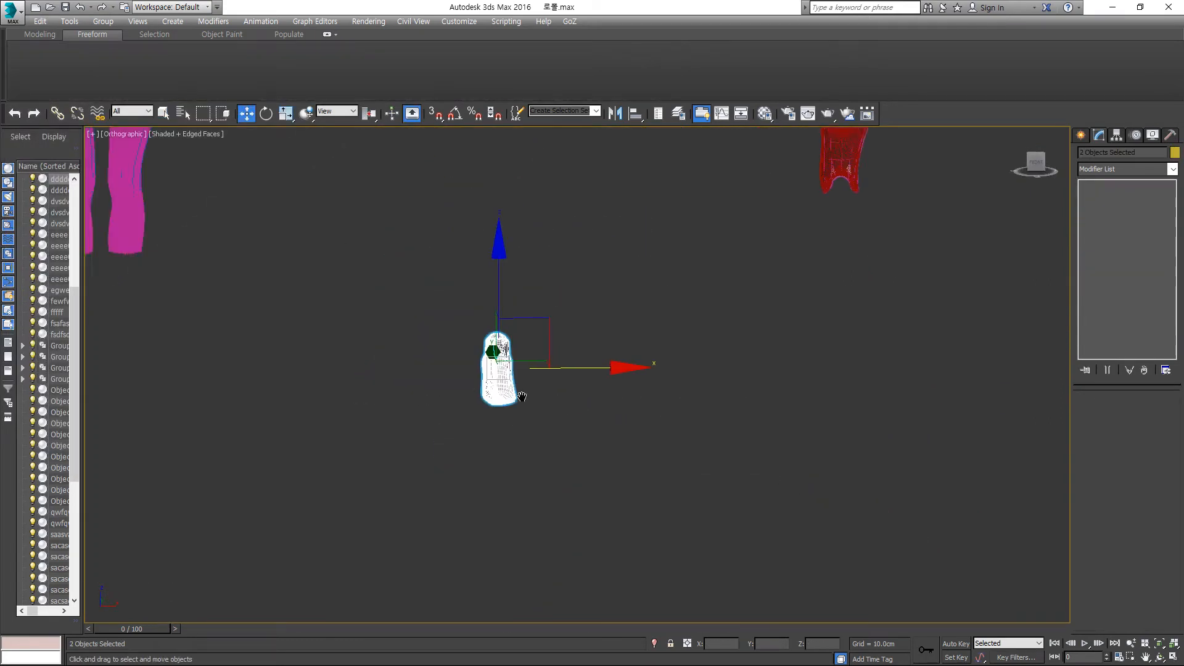
Step: Select the polygons of one half of the low-poly winged headpiece in the Right view and delete them
scroll(499, 400, down, 3)
scroll(843, 402, up, 6)
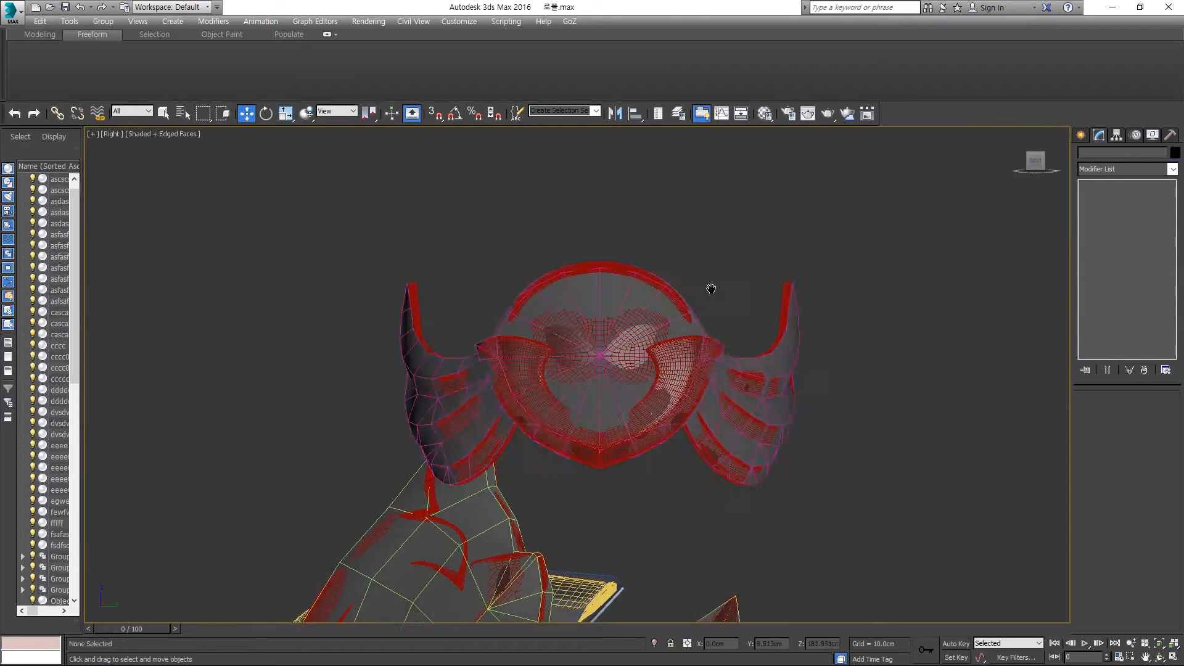
middle_drag(710, 288, 758, 259)
scroll(758, 259, up, 3)
click(926, 318)
click(1112, 224)
middle_drag(668, 152, 586, 191)
drag(586, 190, 912, 565)
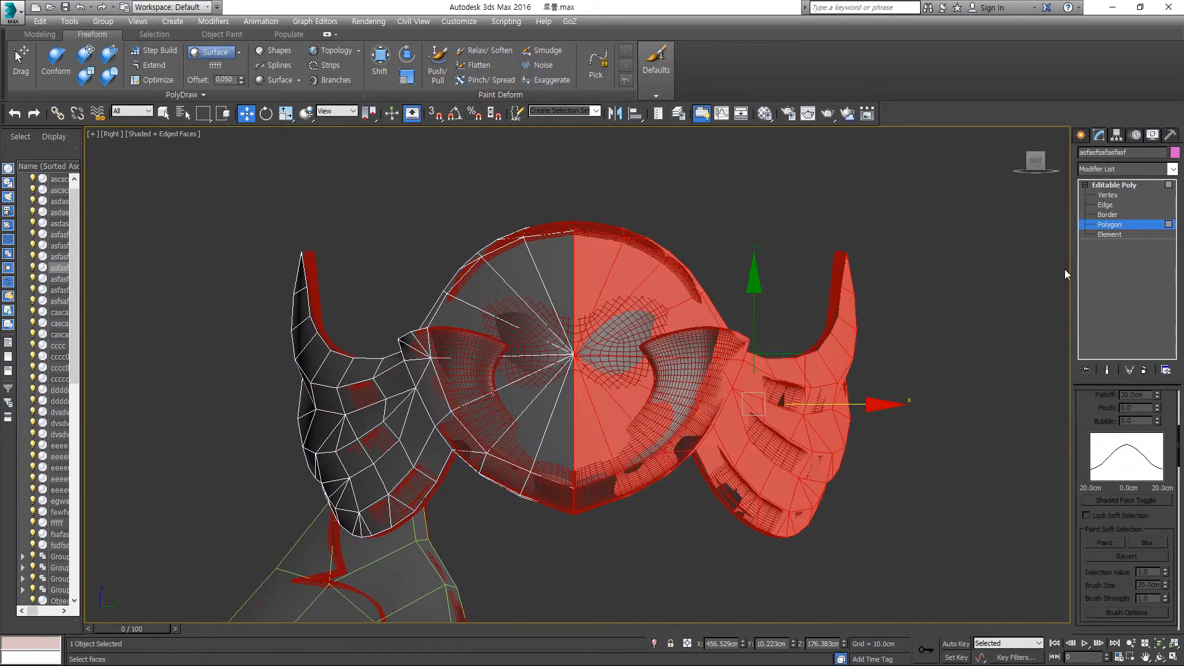
click(1117, 135)
click(1099, 135)
click(1111, 225)
key(Delete)
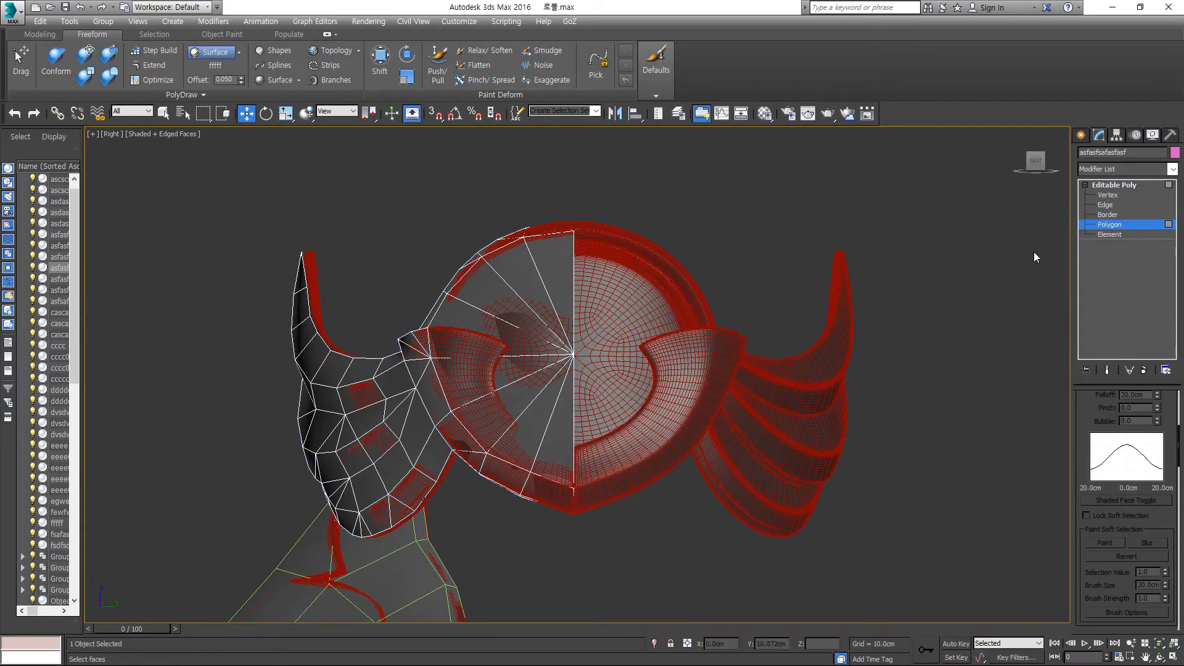
Step: Add an Unwrap UVW modifier to the remaining headpiece half and planar-project all its polygons aligned to the view in the UV editor
click(1113, 185)
click(1104, 170)
key(u)
click(1117, 502)
click(1126, 541)
scroll(769, 335, down, 5)
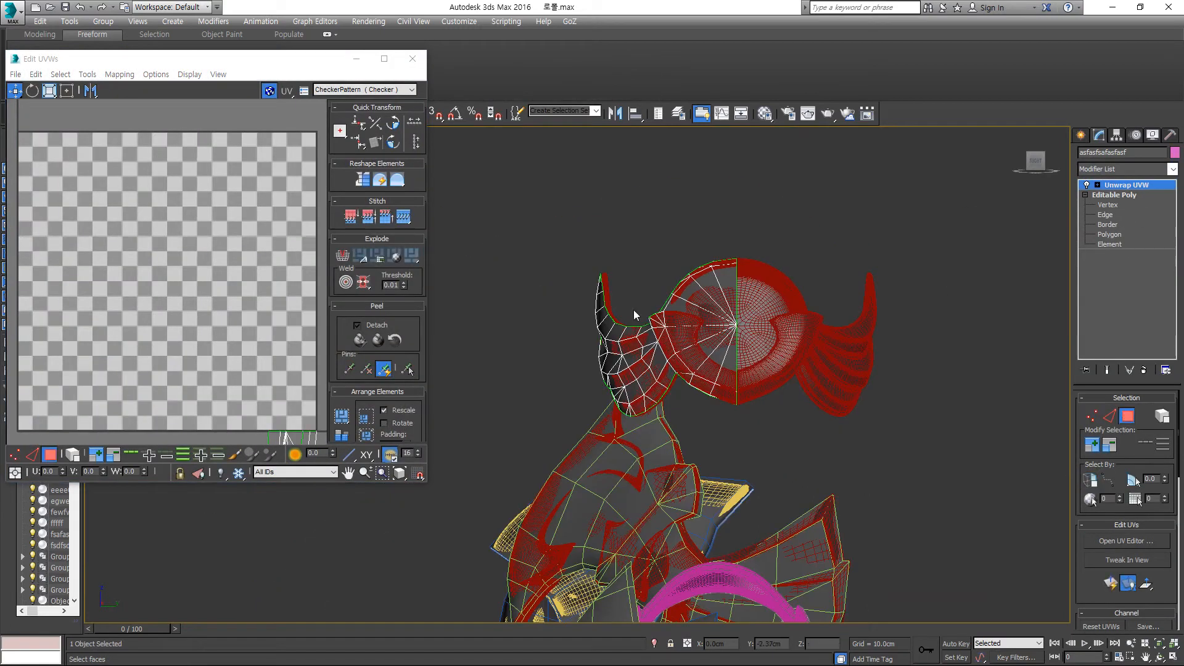
click(1160, 447)
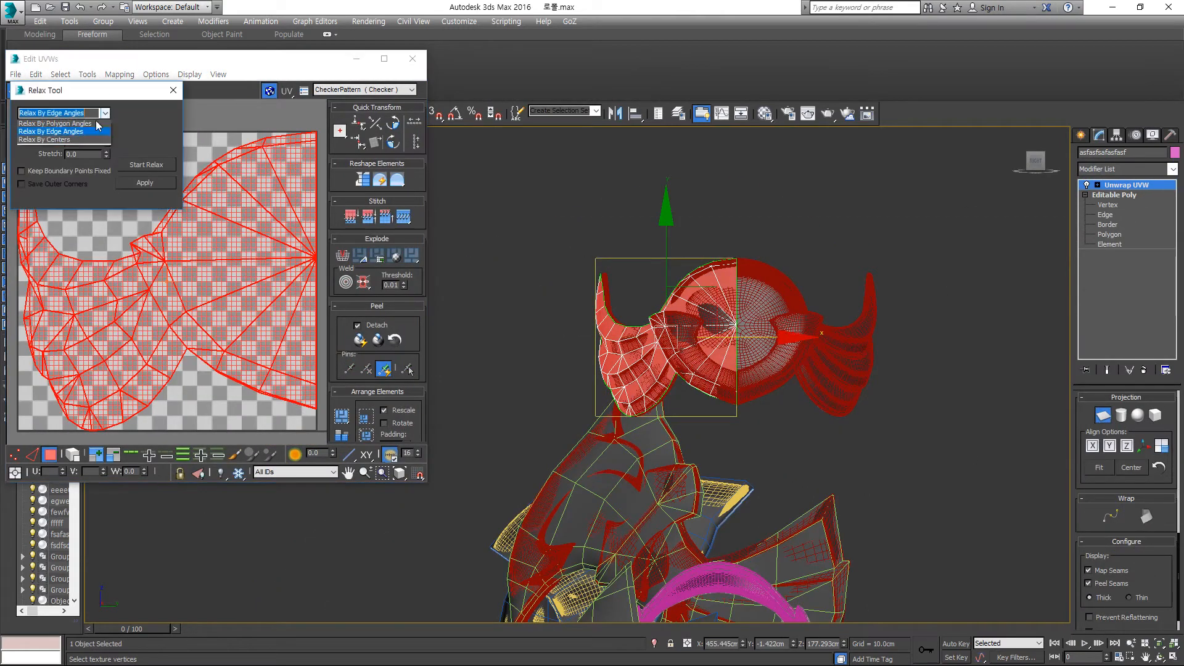
Step: Relax the headpiece half's UVs, move the island above the texture tile and close the UV editor
click(141, 168)
click(173, 91)
scroll(148, 300, down, 3)
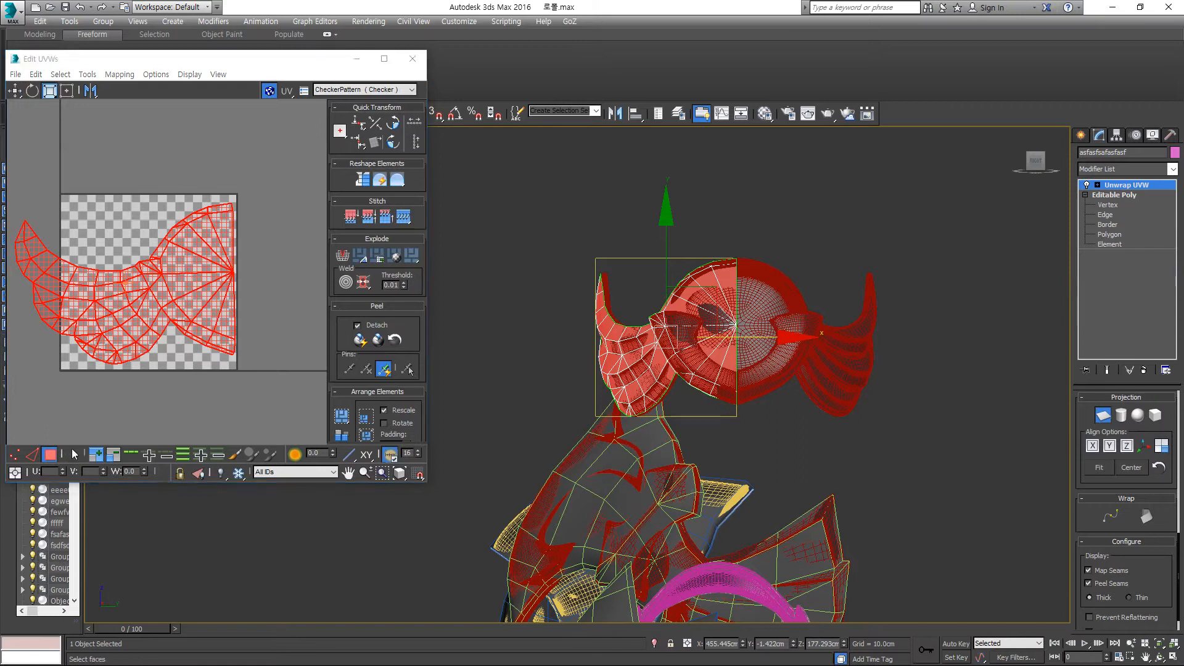
drag(138, 278, 137, 148)
click(413, 58)
Step: Convert the unwrapped headpiece half to an editable poly and add a Symmetry modifier
right_click(766, 192)
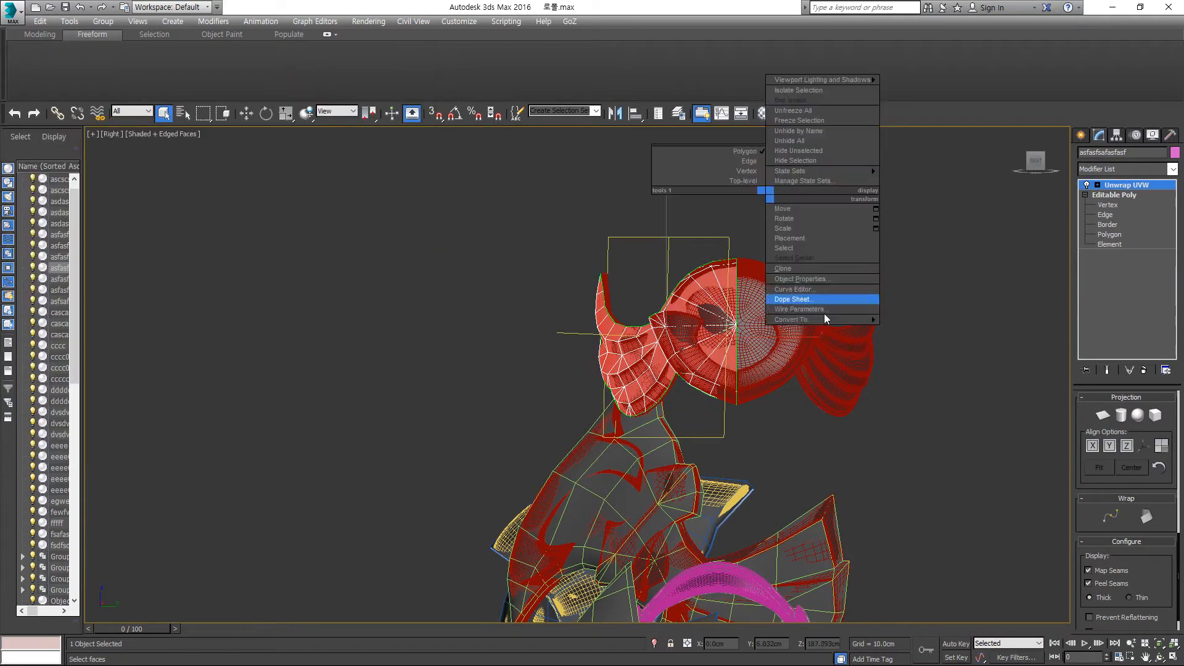
mouse_move(824, 317)
click(894, 328)
click(1137, 170)
text(sy)
key(Return)
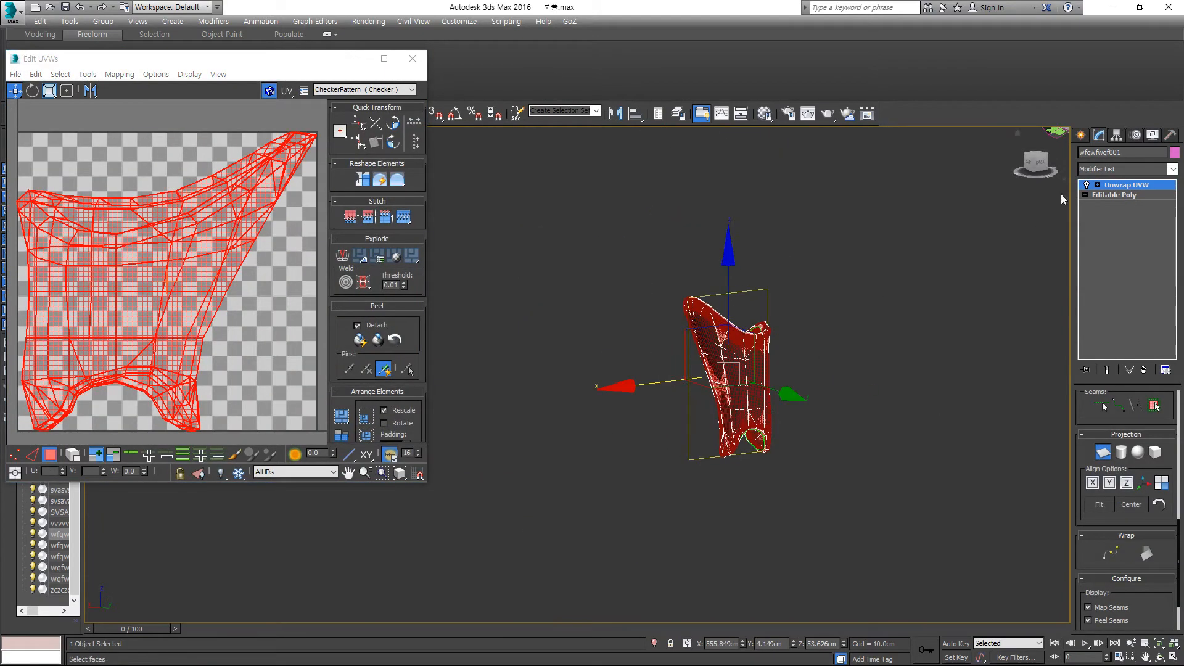
Step: Select the lengthwise edge line down the tubular limb guard and break its UVs along it
click(1096, 185)
click(1117, 205)
scroll(761, 371, up, 6)
click(725, 301)
alt+middle_drag(766, 370, 861, 296)
click(859, 280)
ctrl+click(853, 346)
ctrl+click(848, 461)
middle_drag(847, 461, 864, 241)
alt+middle_drag(854, 425, 740, 363)
middle_drag(48, 363, 156, 298)
right_click(156, 297)
click(130, 334)
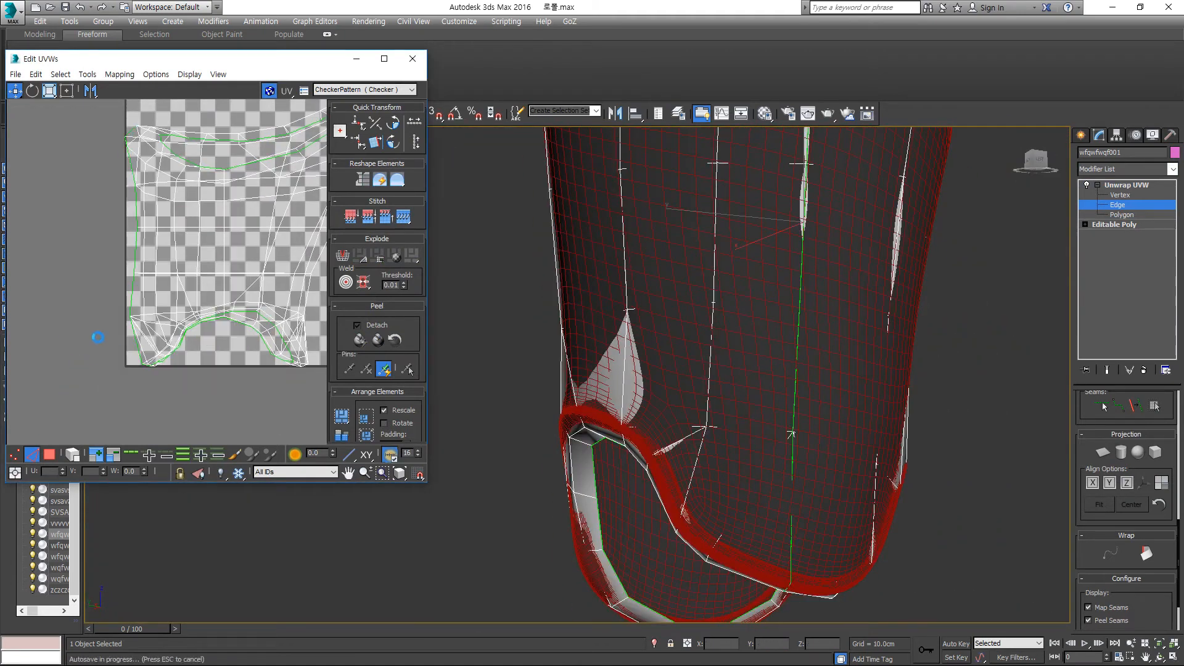
scroll(133, 339, down, 5)
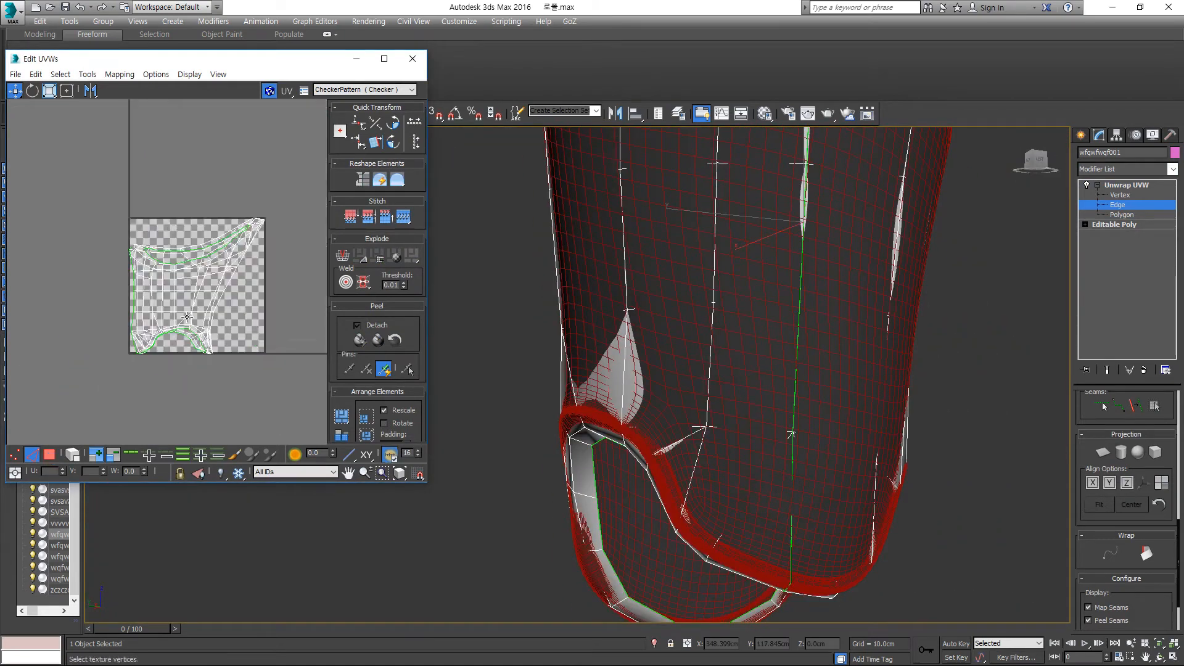
Step: Select all of the limb guard's UVs and relax them by polygon angles with an amount of 1.0
scroll(203, 293, up, 5)
alt+middle_drag(749, 376, 734, 386)
scroll(734, 386, down, 4)
scroll(230, 331, down, 5)
drag(124, 223, 291, 378)
right_click(200, 302)
click(176, 387)
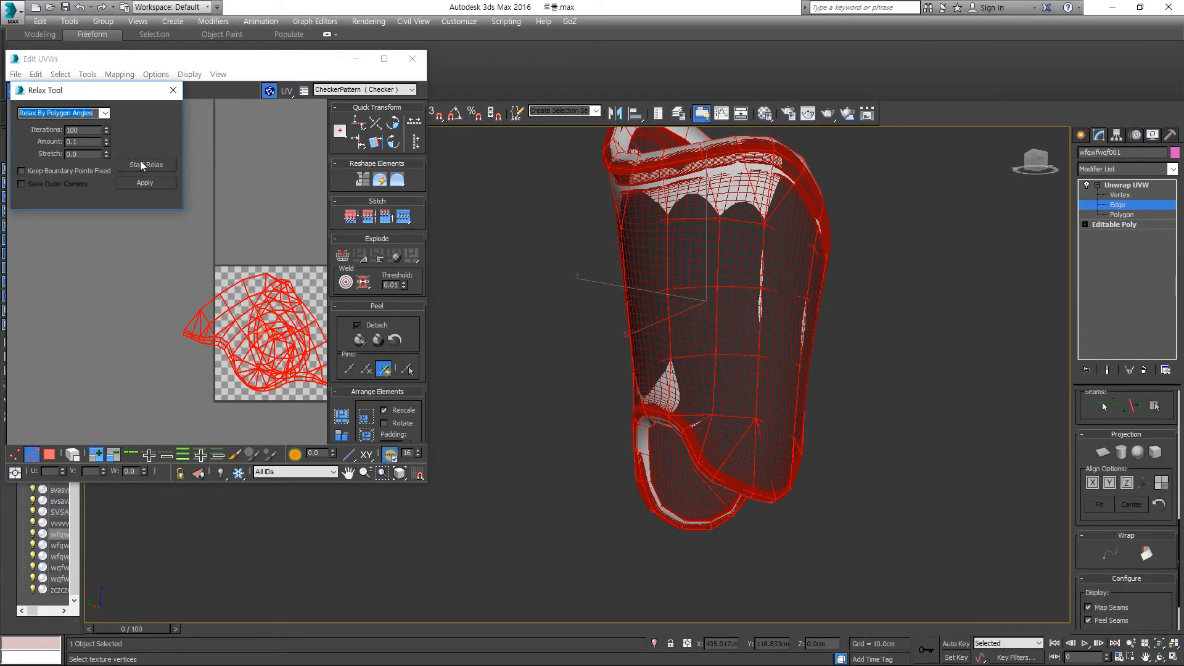
middle_drag(215, 377, 90, 331)
drag(106, 142, 106, 88)
click(137, 164)
click(136, 165)
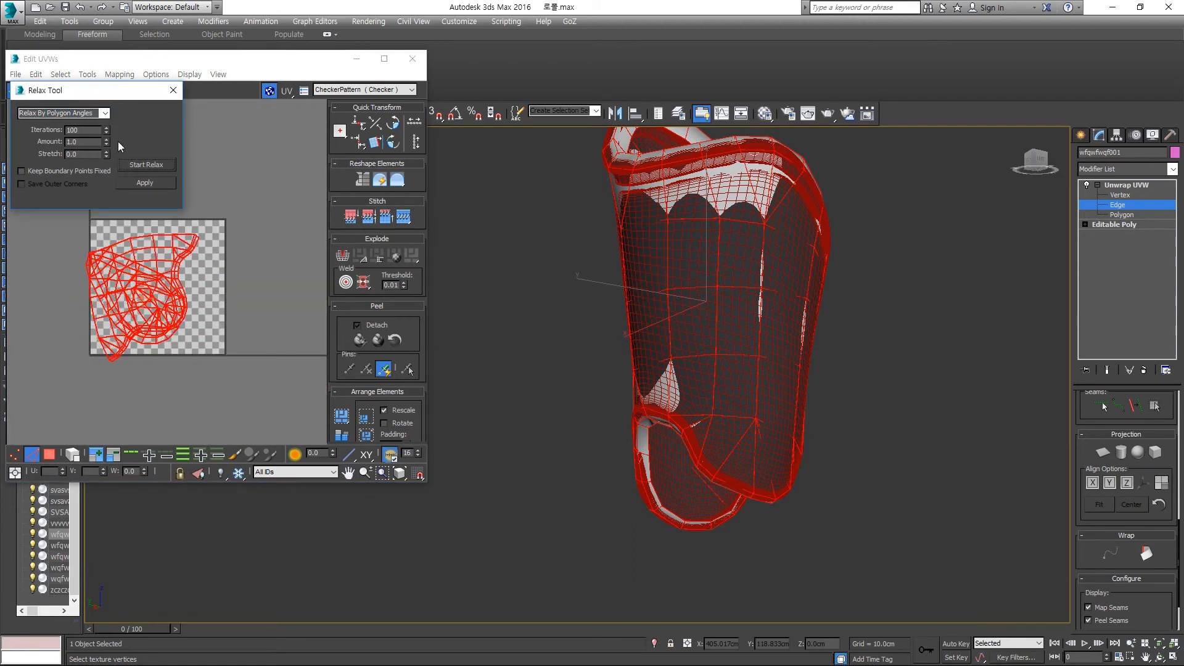
click(137, 169)
Step: Pick the edge at the limb guard's upper rim seam and relax the UVs by edge angles
mouse_move(795, 299)
alt+middle_down()
mouse_move(859, 314)
mouse_move(829, 265)
mouse_move(793, 303)
alt+middle_up()
click(859, 314)
scroll(793, 302, up, 4)
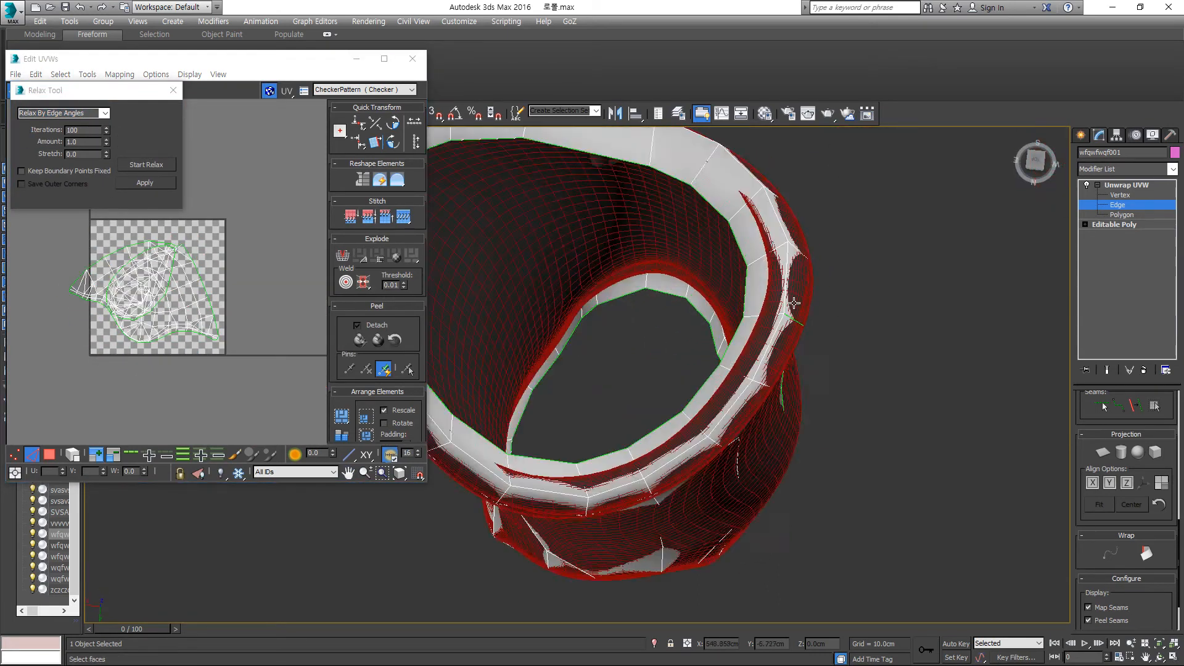
scroll(793, 302, up, 3)
click(754, 319)
scroll(199, 231, up, 5)
scroll(192, 248, down, 6)
click(141, 170)
Step: Switch the relax method back to Relax By Polygon Angles and relax the limb guard's UVs again
scroll(159, 295, up, 5)
middle_drag(159, 294, 181, 307)
click(105, 116)
click(92, 122)
click(137, 165)
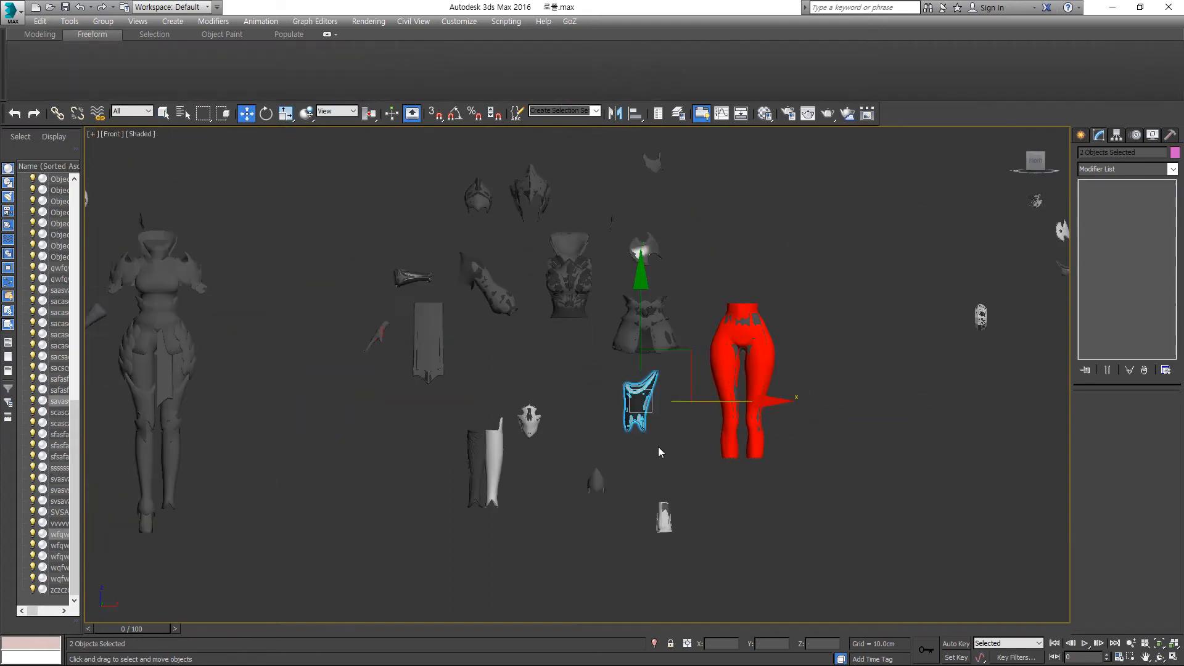
Step: Select the small curved armor plate with horned ends and add an Unwrap UVW modifier to it
middle_drag(657, 447, 602, 434)
click(597, 395)
key(z)
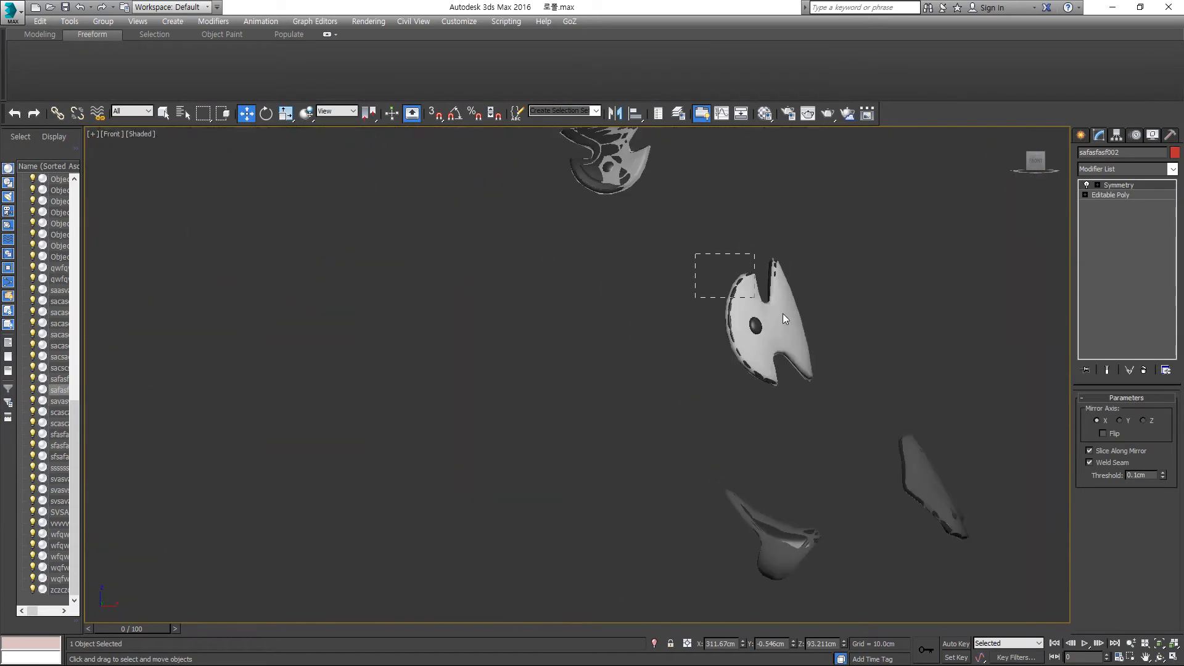
click(782, 314)
click(1102, 172)
key(u)
key(Return)
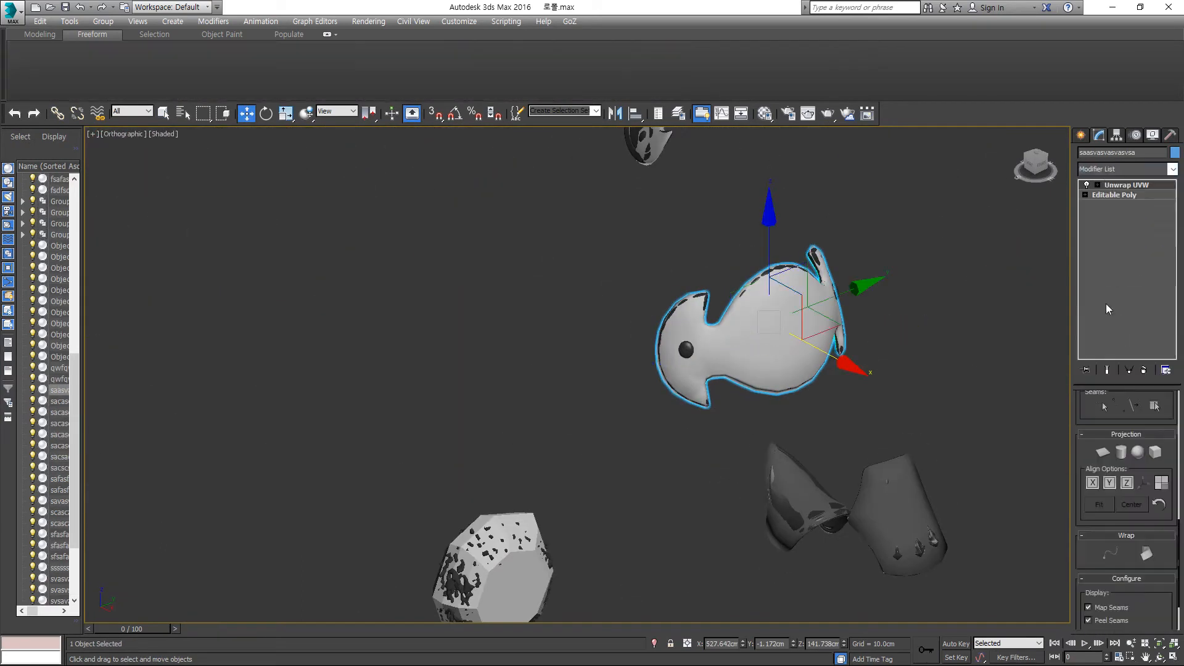
Step: Select all polygons of the horn-ended plate in the UV editor and planar-project them aligned to the view
scroll(1111, 511, up, 5)
click(1128, 540)
click(789, 350)
key(ctrl+a)
scroll(767, 392, down, 6)
scroll(1100, 473, down, 8)
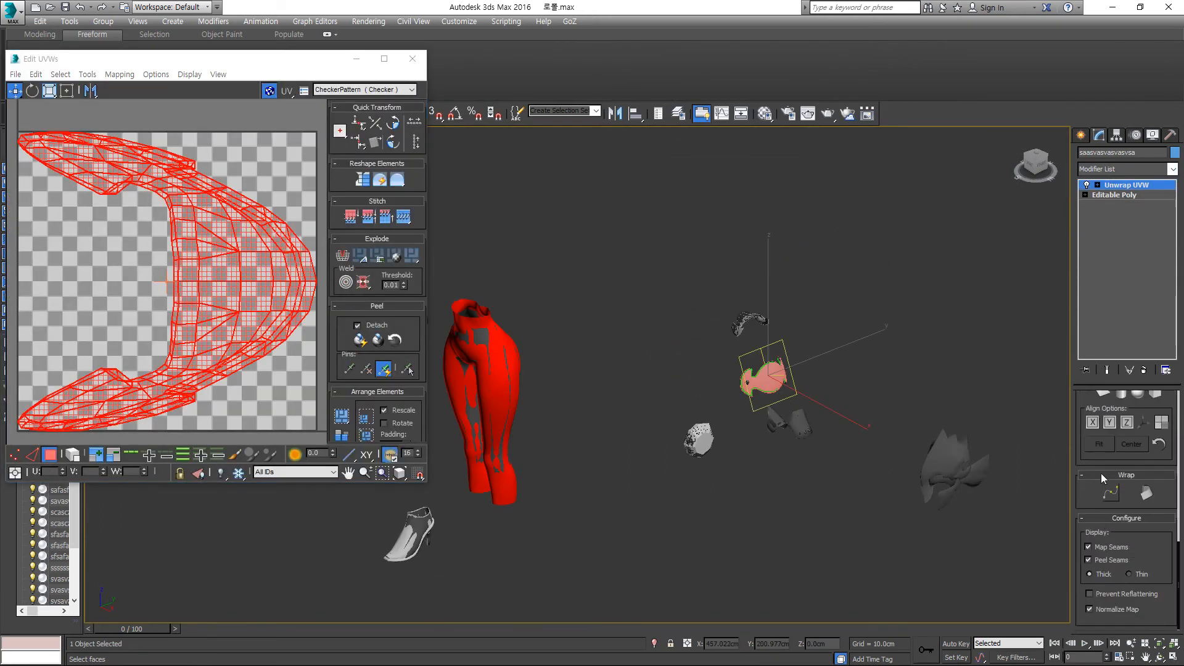
scroll(1101, 472, up, 1)
click(1102, 428)
click(1161, 459)
Step: Relax the horn-ended plate's UVs, then switch the relax method to Relax By Polygon Angles
right_click(181, 302)
click(148, 364)
click(147, 164)
click(147, 165)
click(105, 113)
click(74, 123)
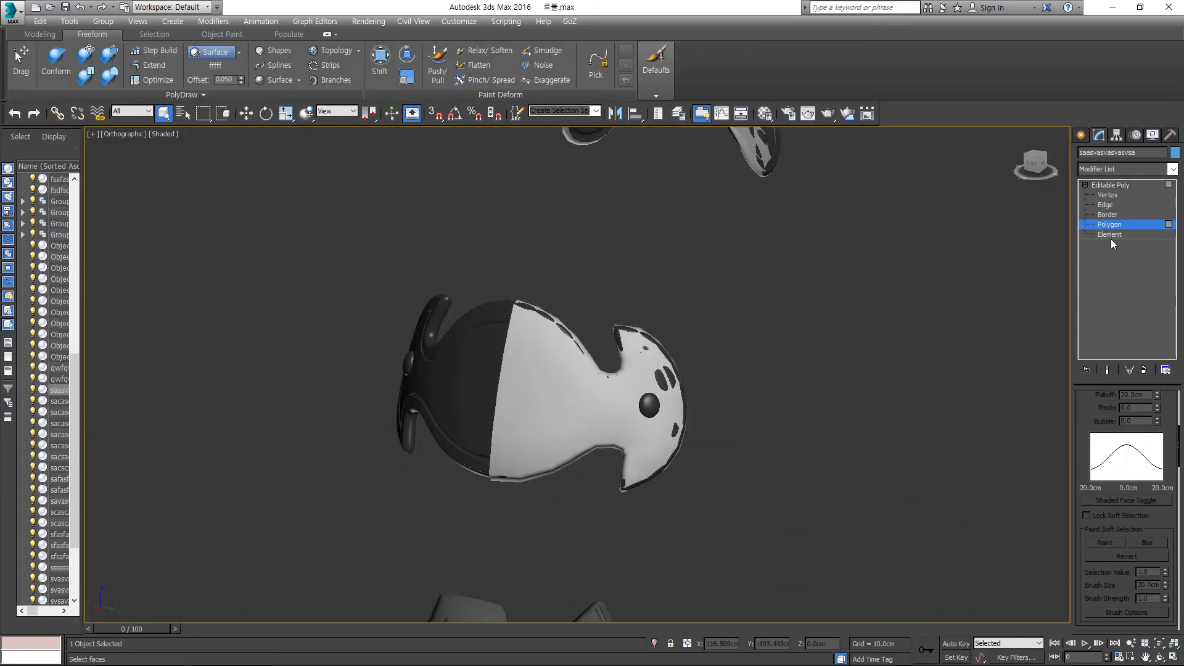
Step: Mirror the halved horn-ended plate with a Symmetry modifier and convert the mirrored curved plate to an editable poly
click(1116, 169)
click(1114, 435)
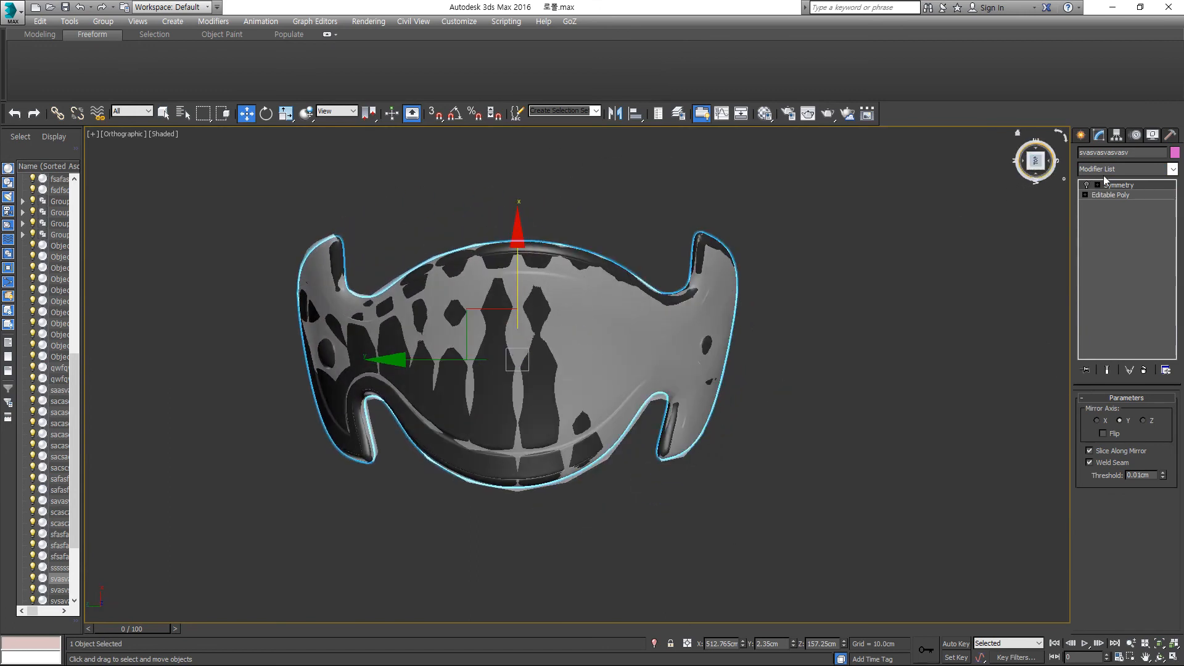
right_click(785, 312)
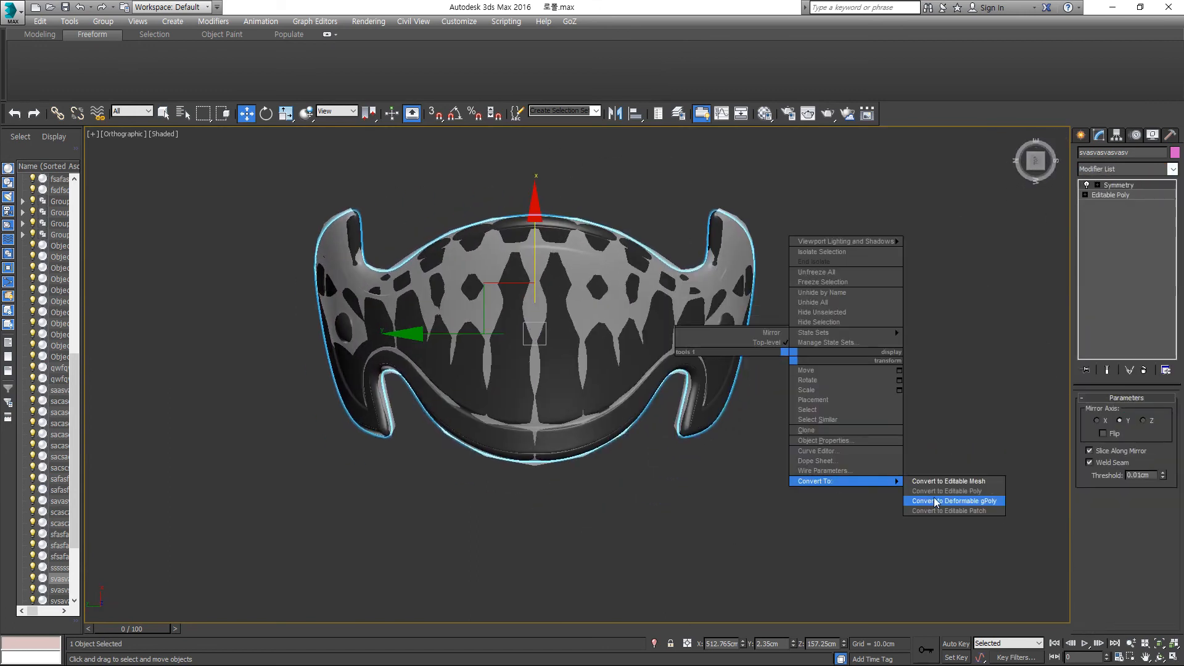
click(961, 467)
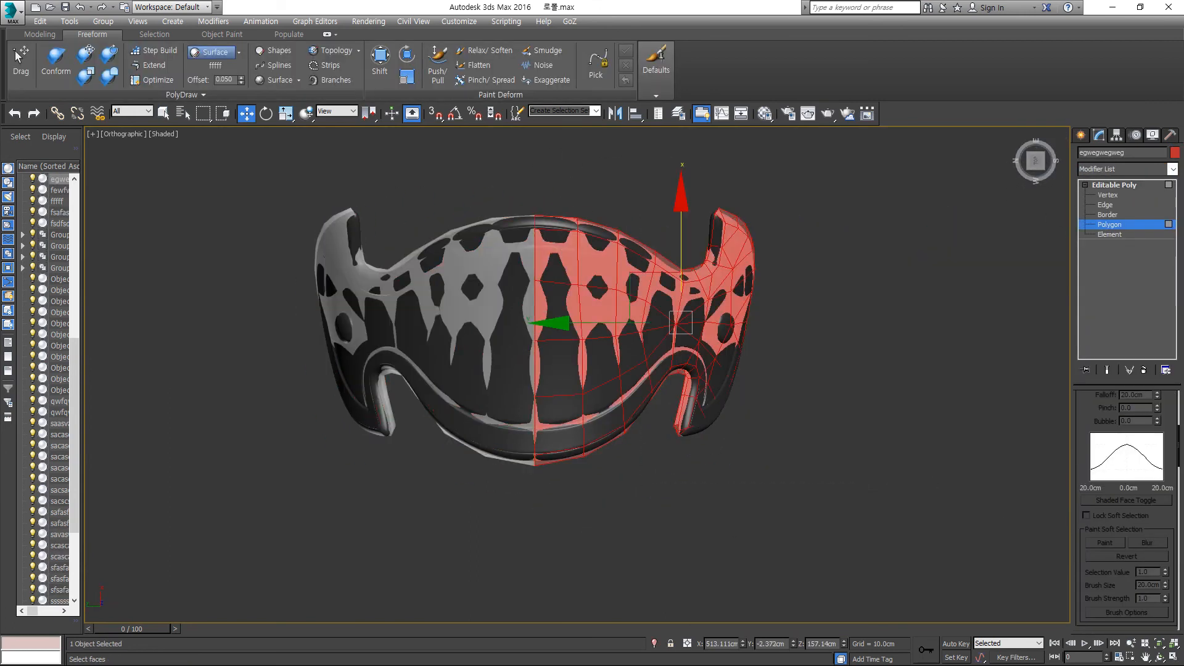
Step: Add a Symmetry modifier with mirror axis Y to the other halved layer of the curved plate
middle_drag(633, 370, 598, 370)
click(1123, 171)
text(sy)
key(Return)
click(1119, 420)
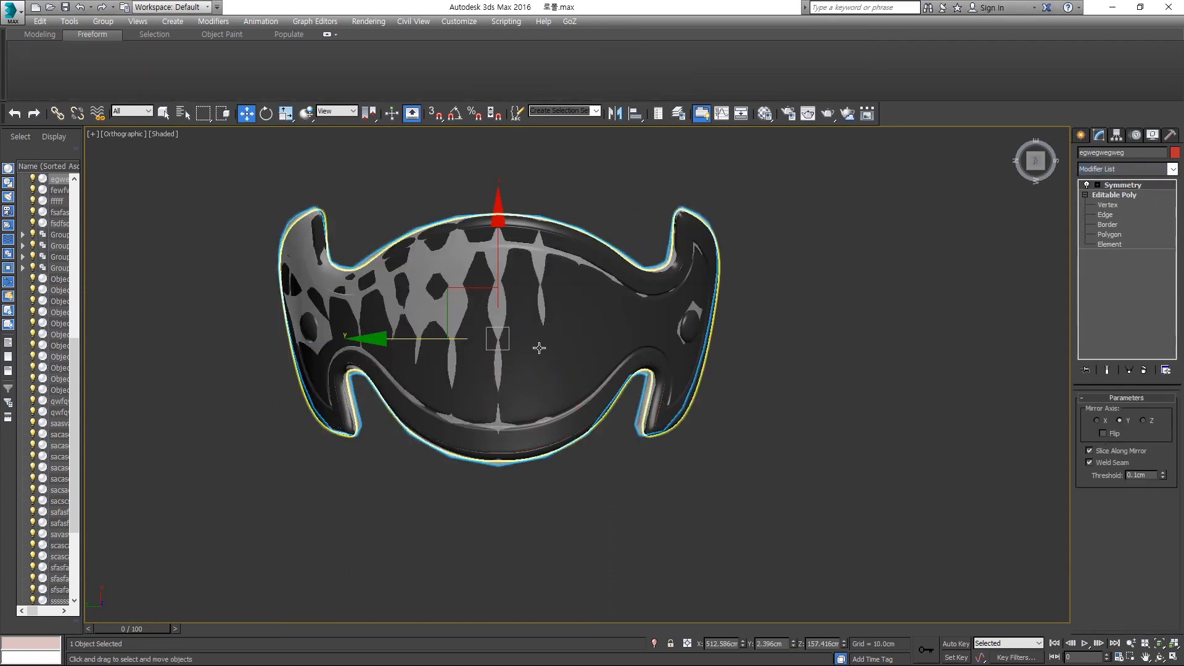